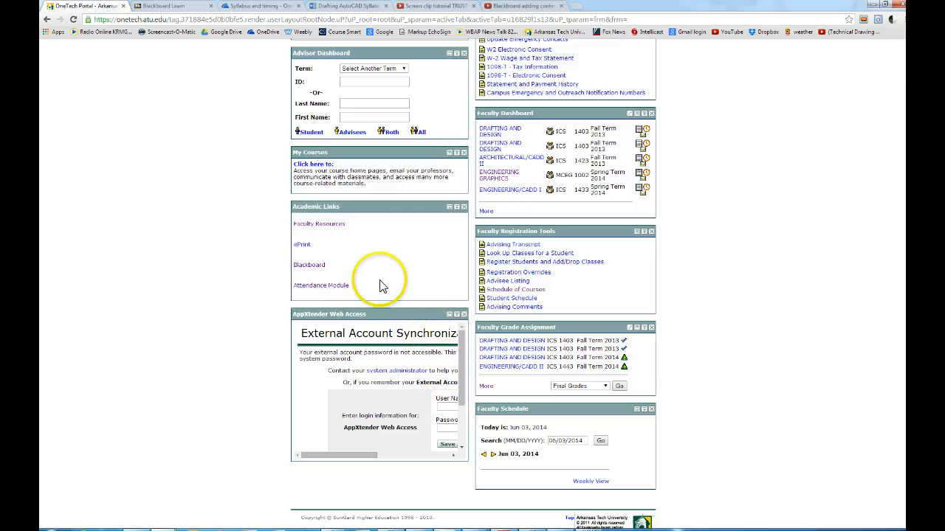
- Go to Blackboard and open the Content area of the FALL-2014-72401-ICS-1403-P02 Drafting and Design course
{"action": "left_click", "coordinate": [307, 270]}
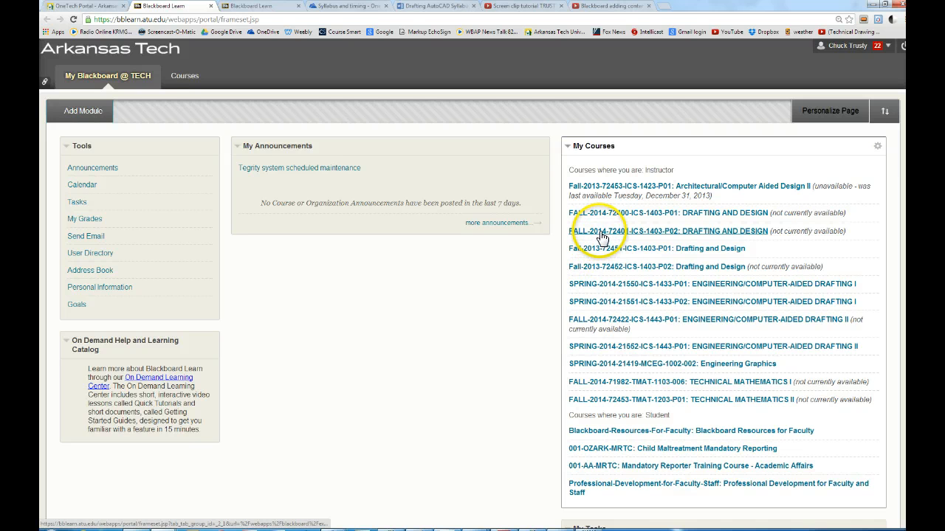
{"action": "left_click", "coordinate": [602, 238]}
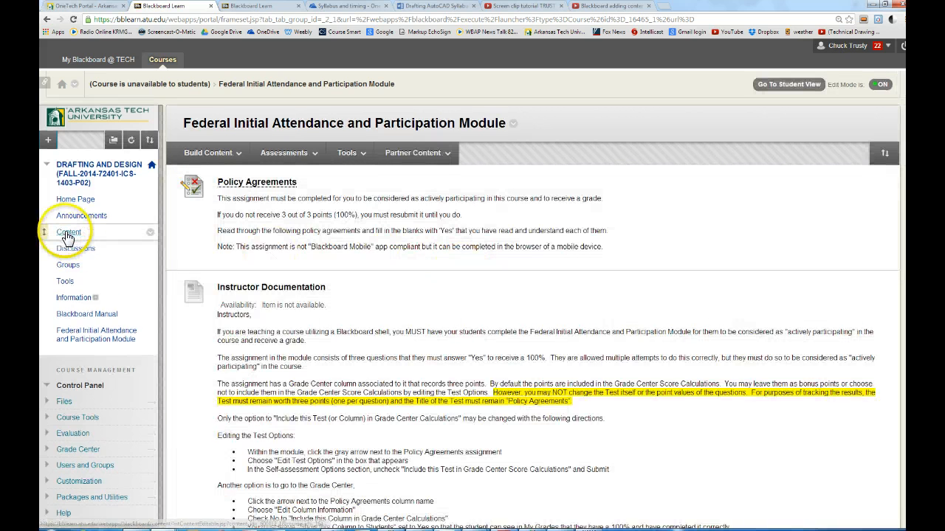
{"action": "left_click", "coordinate": [68, 235]}
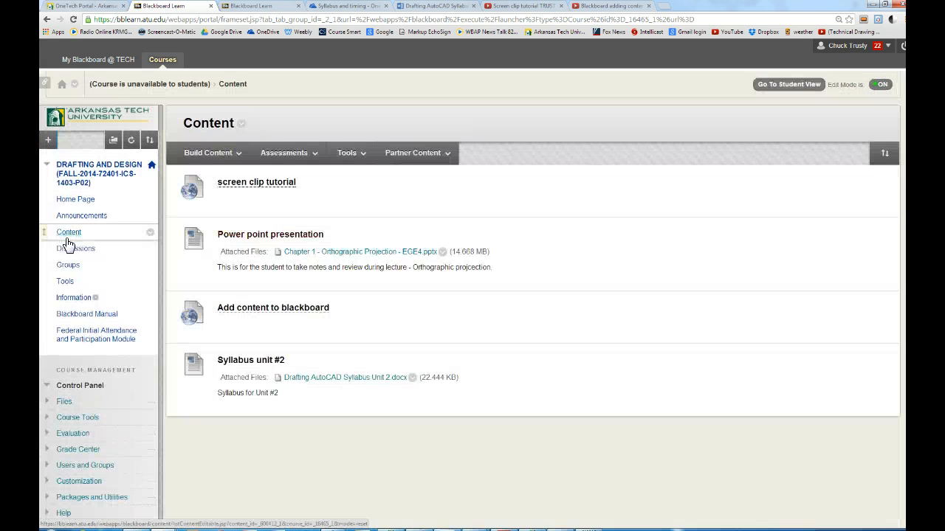
- Start a new assignment named "Drawing assignment #1" with the instructions "Follow directions on the link provided below."
{"action": "left_click", "coordinate": [299, 159]}
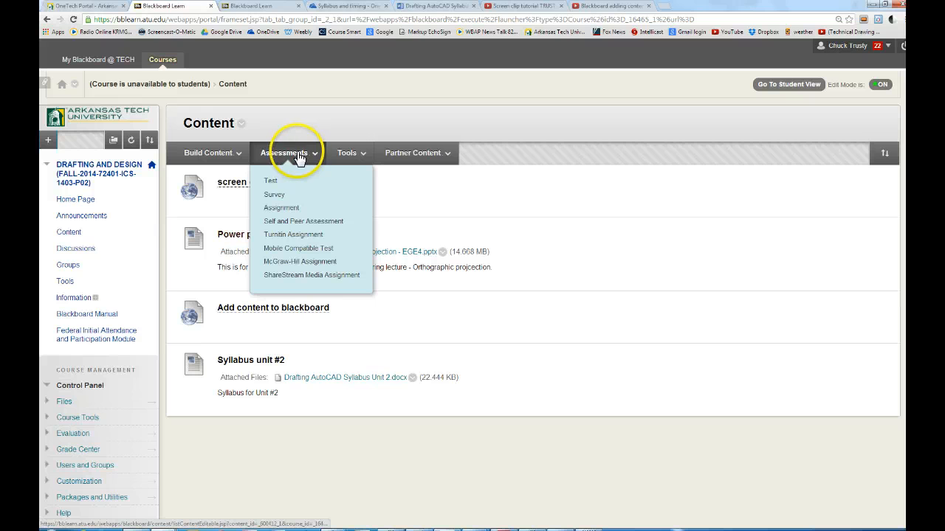
{"action": "left_click", "coordinate": [278, 211]}
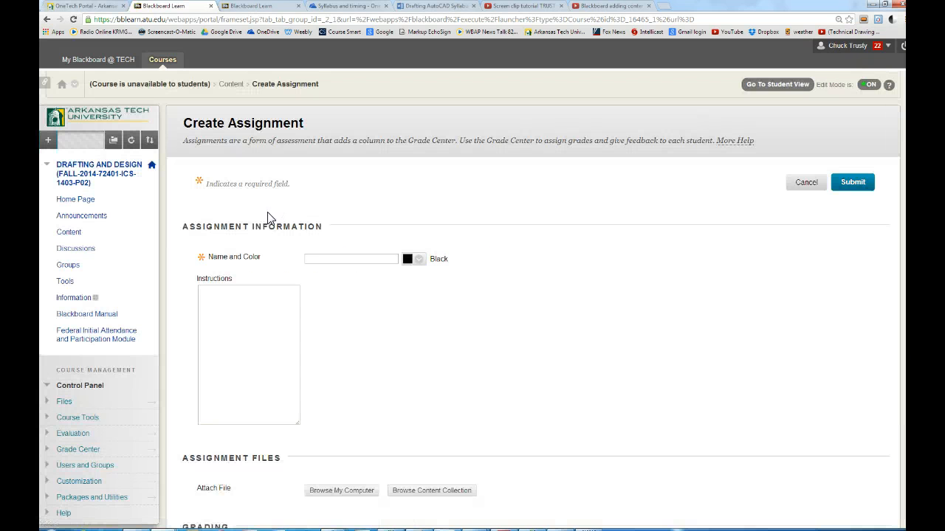
{"action": "left_click", "coordinate": [313, 260]}
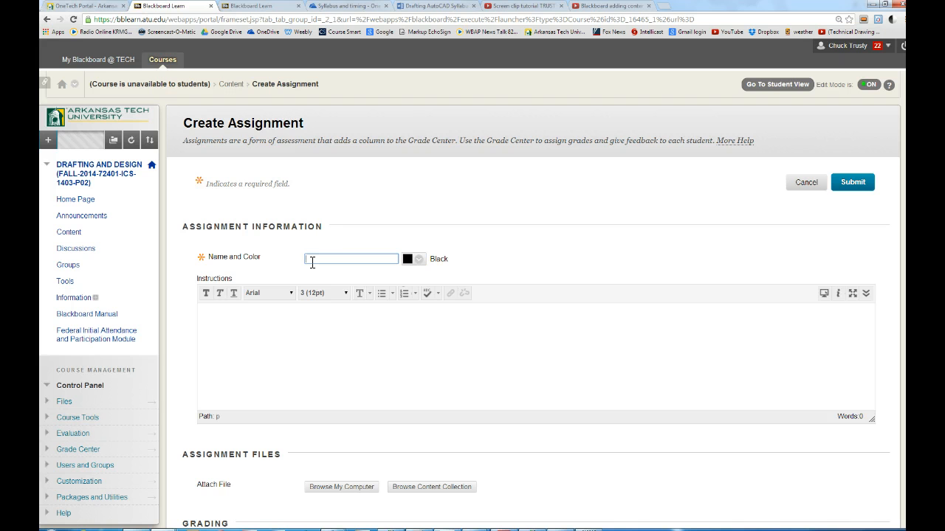
{"action": "type", "text": "Drawing assignment #1"}
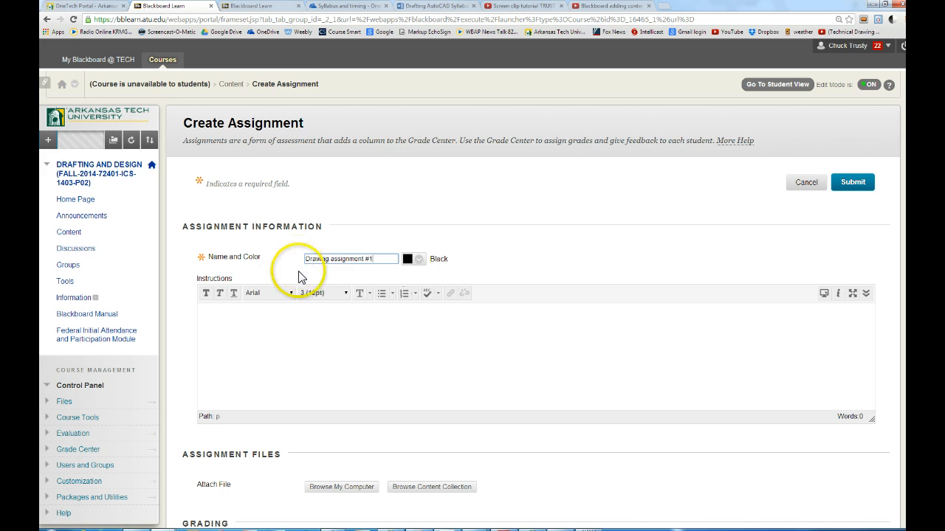
{"action": "left_click", "coordinate": [234, 315]}
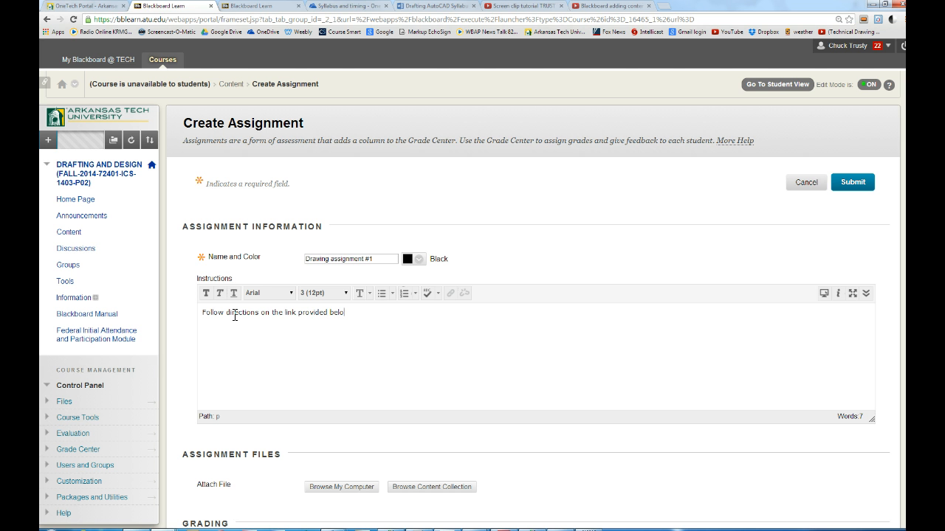
- Attach the local file "Problem to assign via Blackboard" to the assignment and set the points possible to 100
{"action": "scroll", "coordinate": [283, 343], "scroll_direction": "down", "scroll_amount": 2}
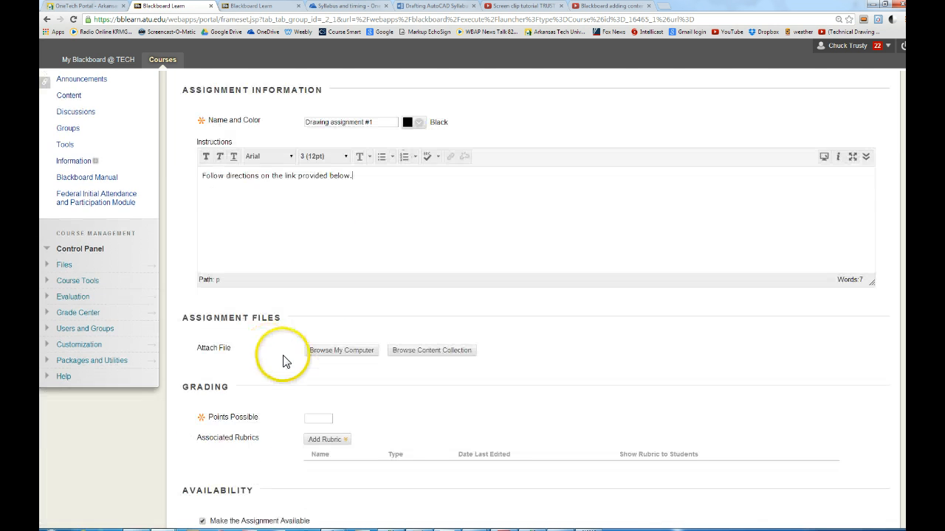
{"action": "left_click", "coordinate": [331, 353]}
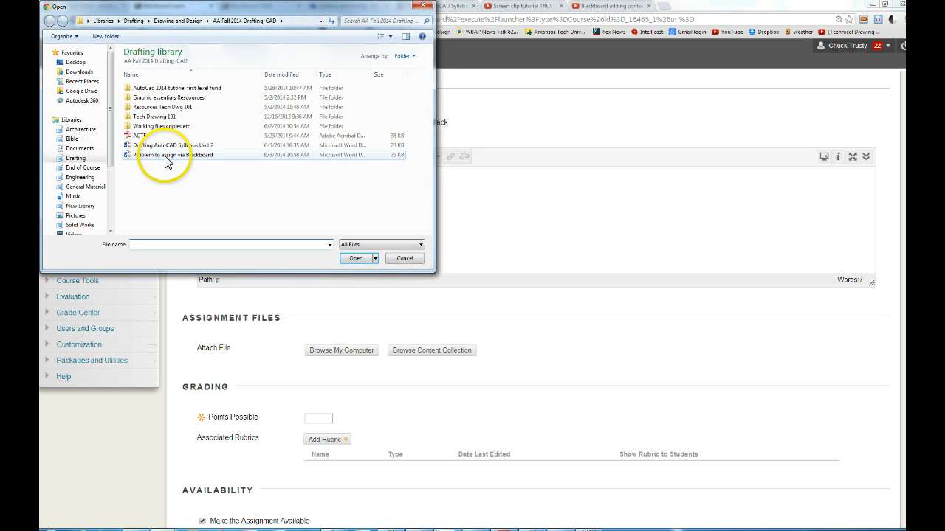
{"action": "double_click", "coordinate": [166, 156]}
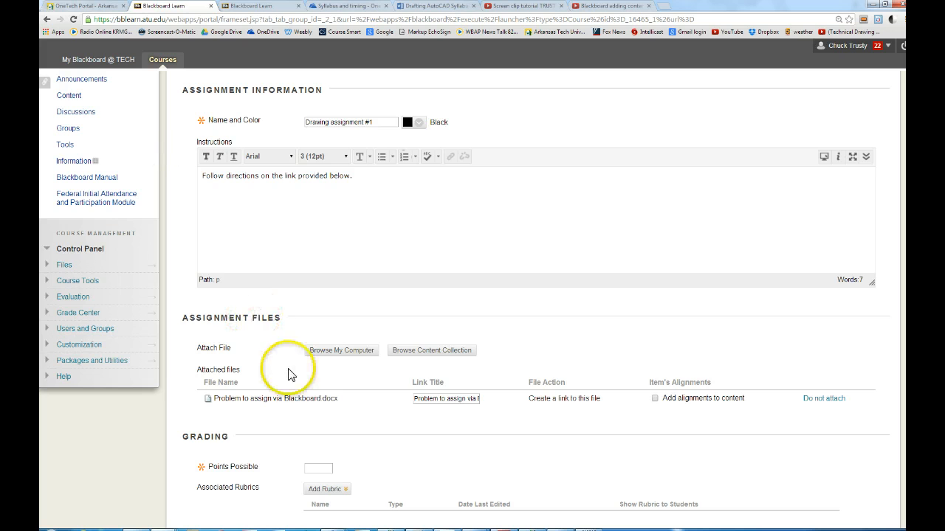
{"action": "scroll", "coordinate": [289, 377], "scroll_direction": "down", "scroll_amount": 2}
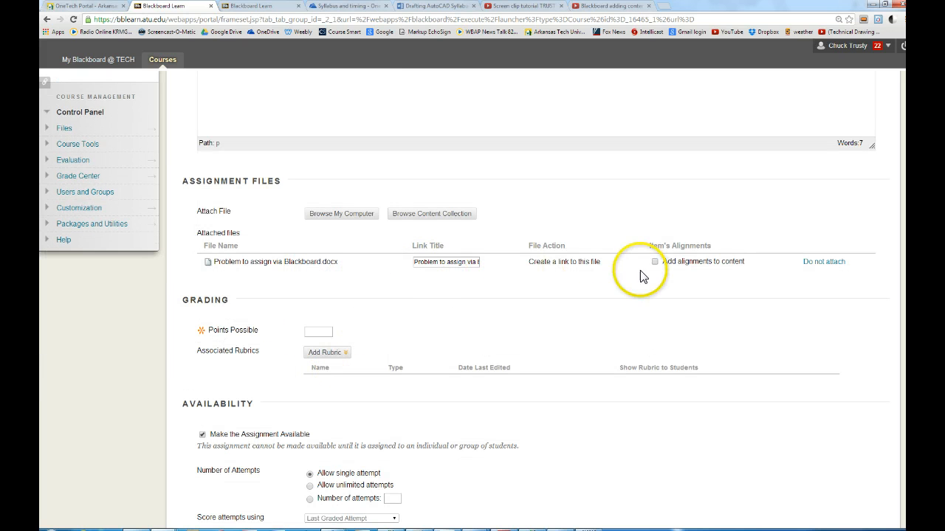
{"action": "left_click", "coordinate": [318, 332]}
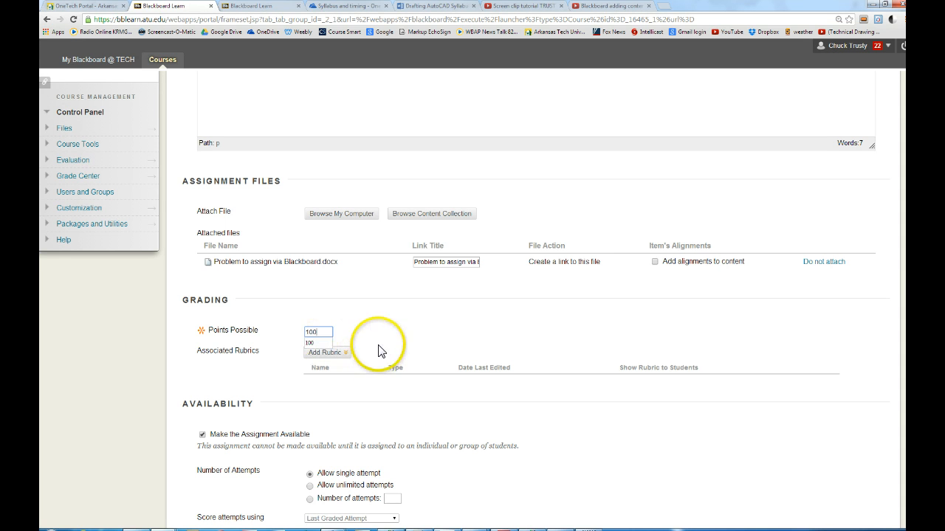
- Associate the existing "drawing rubric" with the assignment and show it to students with rubric scores
{"action": "left_click", "coordinate": [325, 352]}
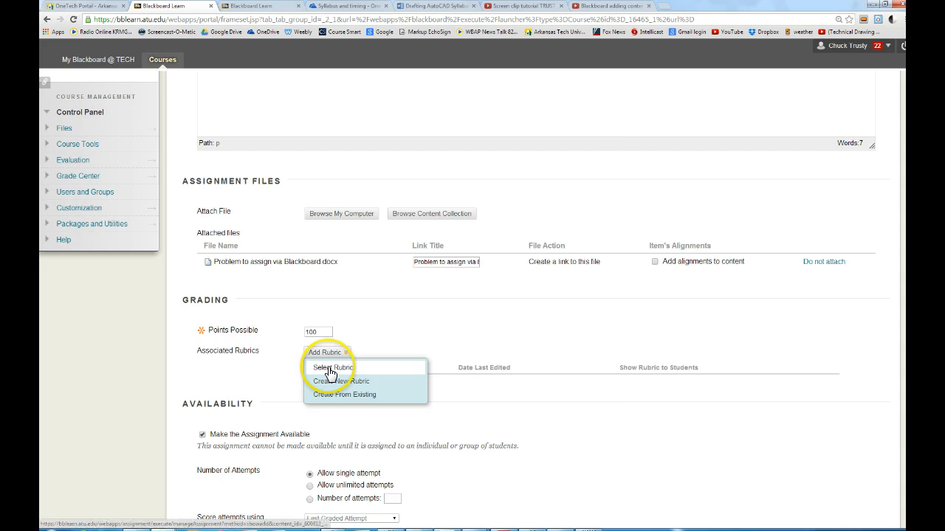
{"action": "left_click", "coordinate": [330, 369]}
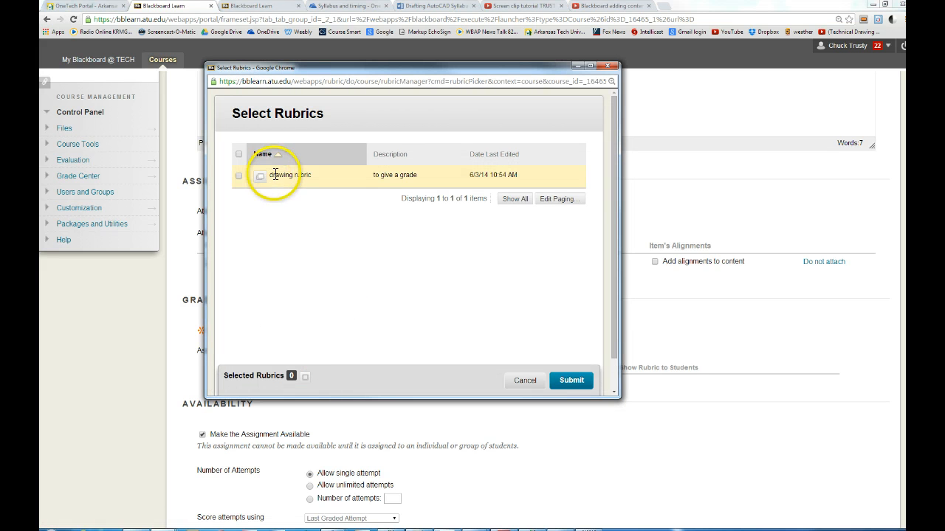
{"action": "left_click", "coordinate": [239, 177]}
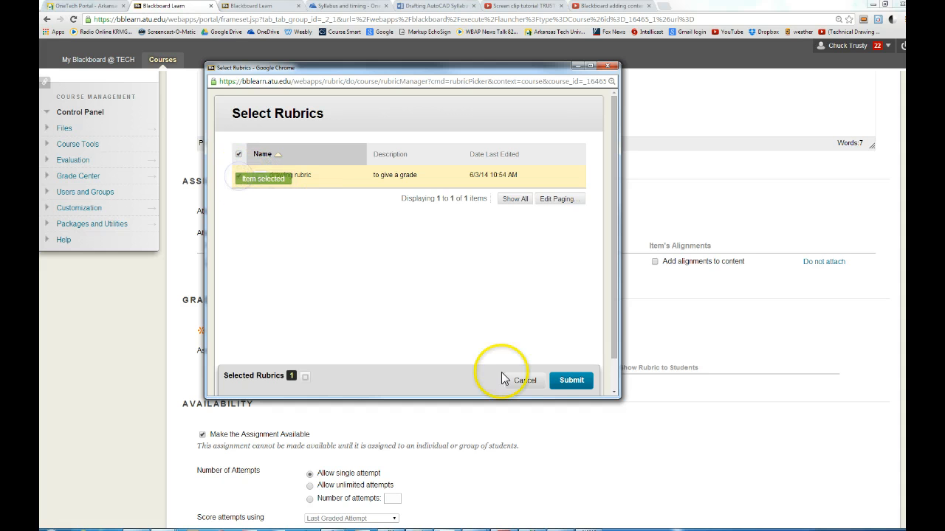
{"action": "left_click", "coordinate": [568, 380]}
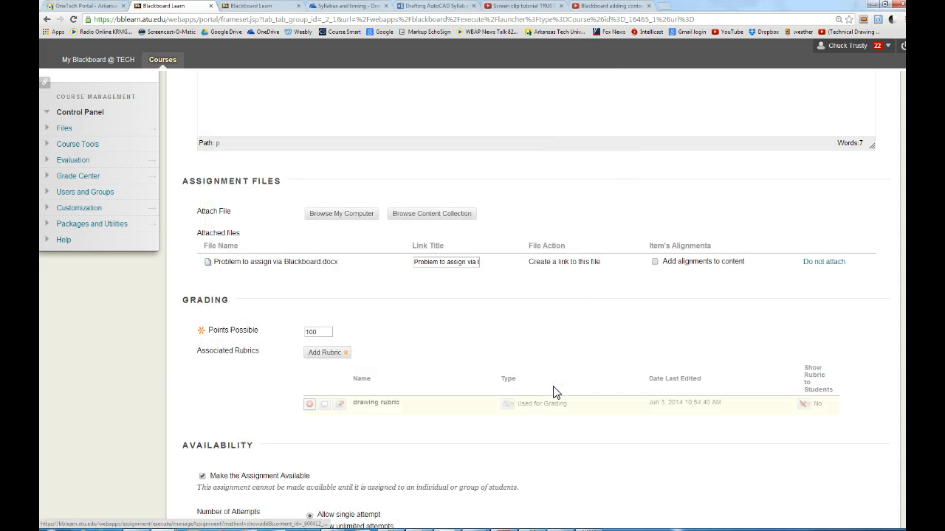
{"action": "left_click", "coordinate": [803, 403]}
{"action": "left_click", "coordinate": [775, 361]}
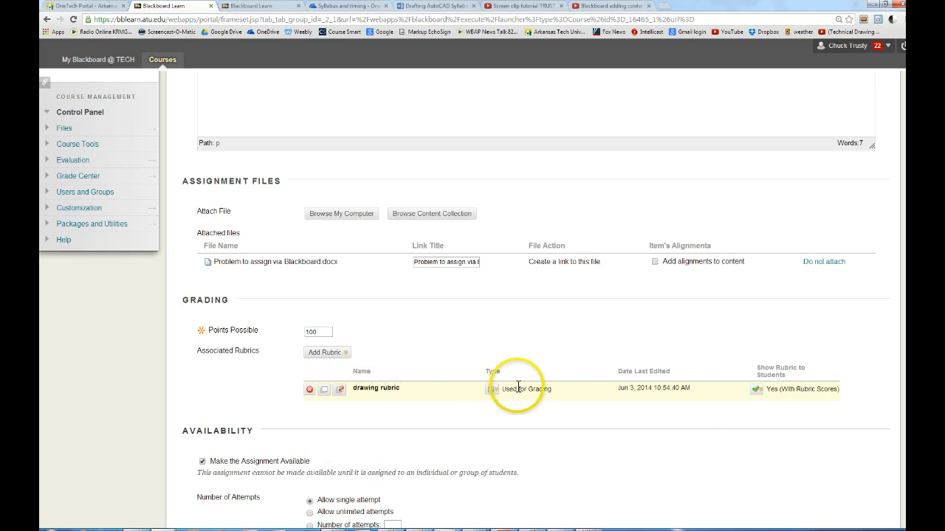
- View the drawing rubric in an enlarged window, review its criteria, weights and achievement levels, and close it
{"action": "left_click", "coordinate": [325, 395]}
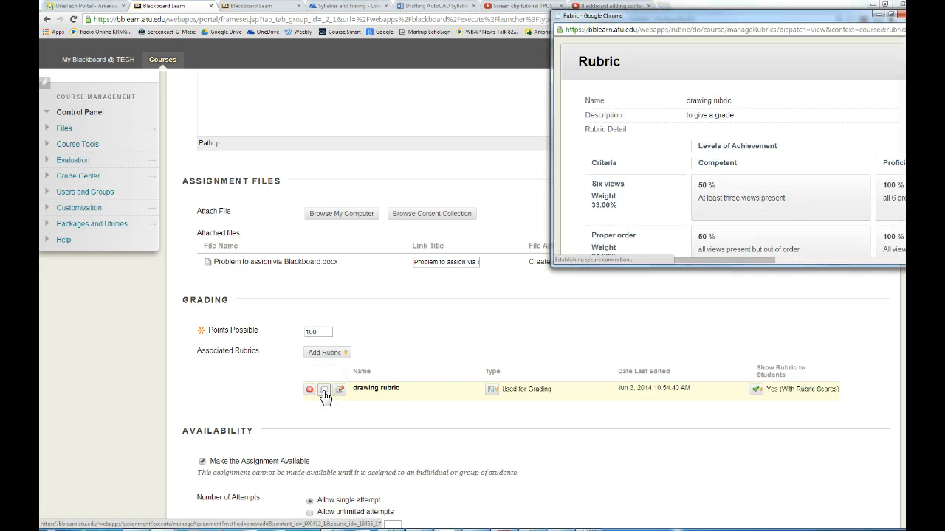
{"action": "left_click_drag", "start_coordinate": [705, 261], "coordinate": [756, 262]}
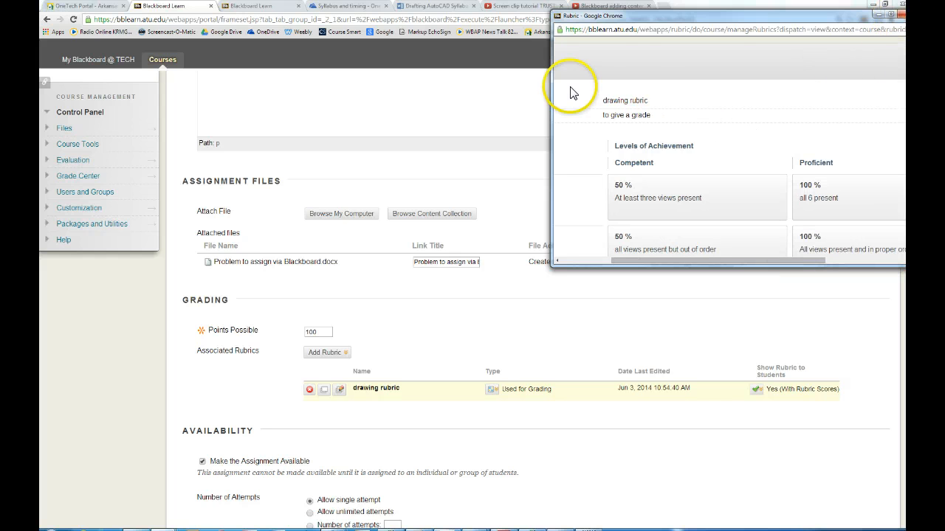
{"action": "left_click_drag", "start_coordinate": [728, 21], "coordinate": [588, 33]}
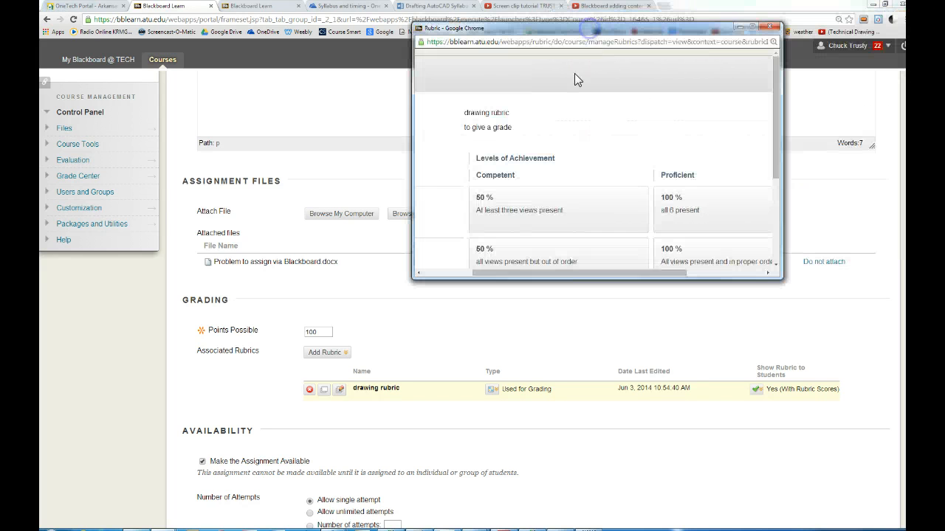
{"action": "left_click", "coordinate": [752, 25]}
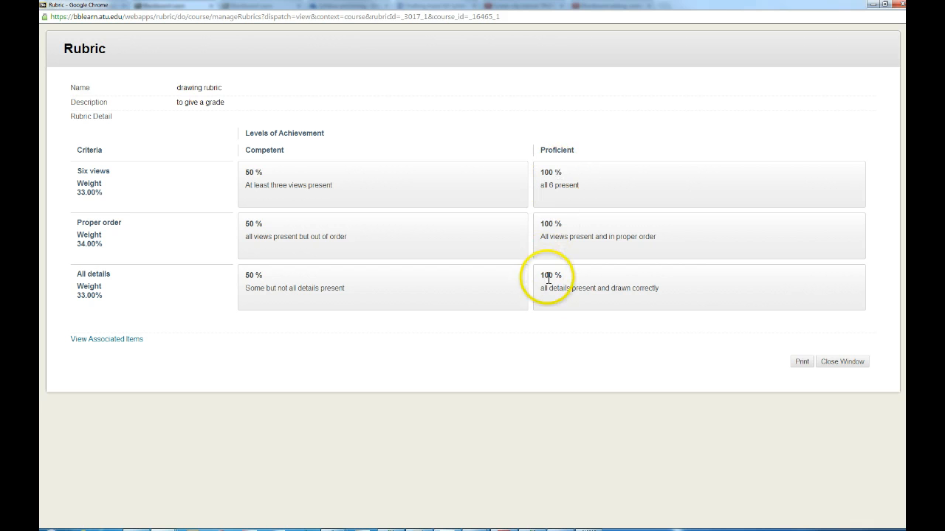
{"action": "left_click", "coordinate": [832, 362]}
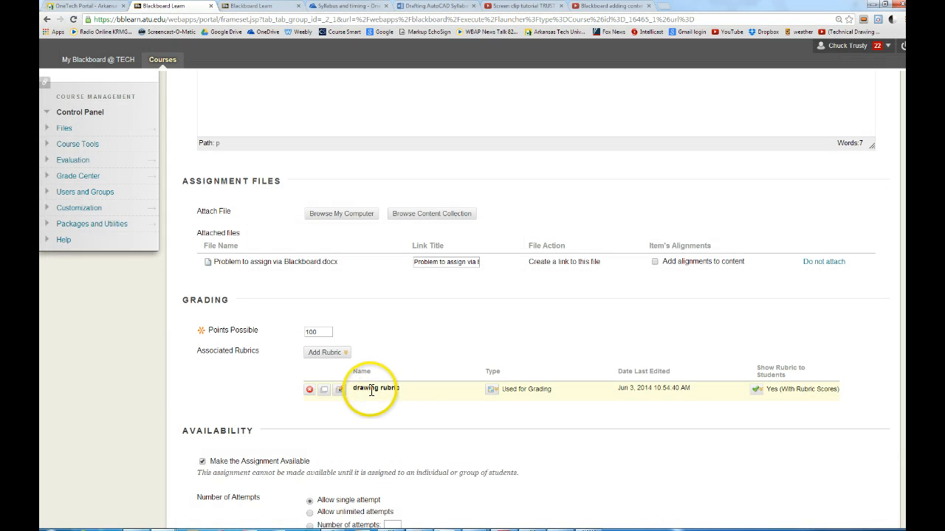
- Check the drawing rubric's type options and its editable grid, and close the rubric editor without changes
{"action": "left_click", "coordinate": [498, 390]}
{"action": "left_click", "coordinate": [492, 391]}
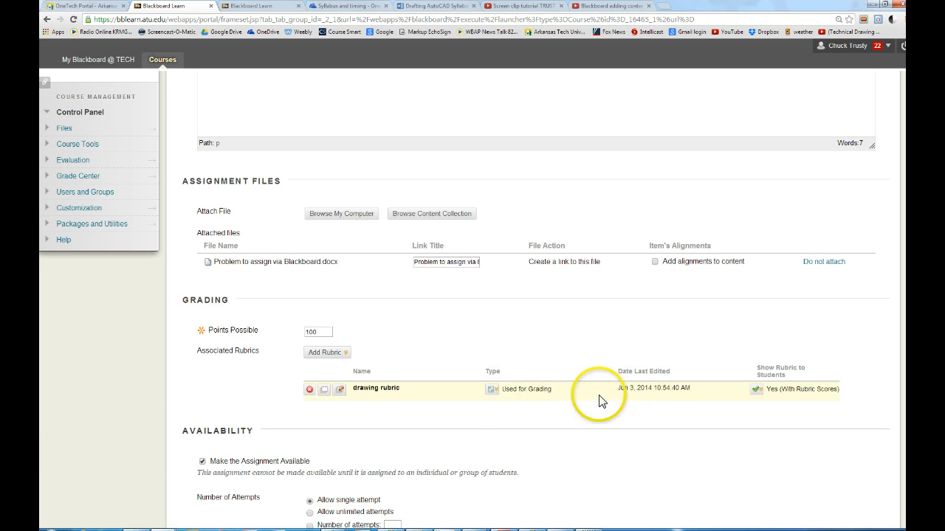
{"action": "left_click", "coordinate": [338, 390]}
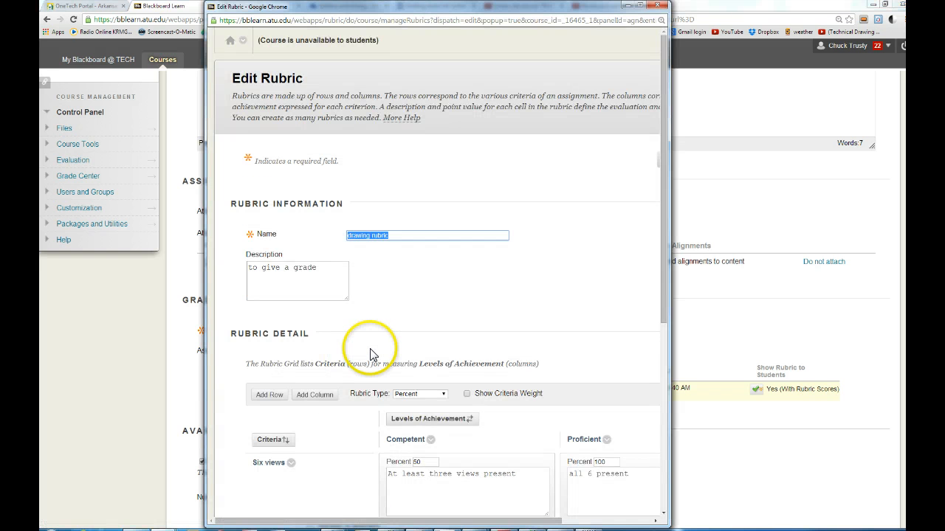
{"action": "scroll", "coordinate": [370, 354], "scroll_direction": "down", "scroll_amount": 3}
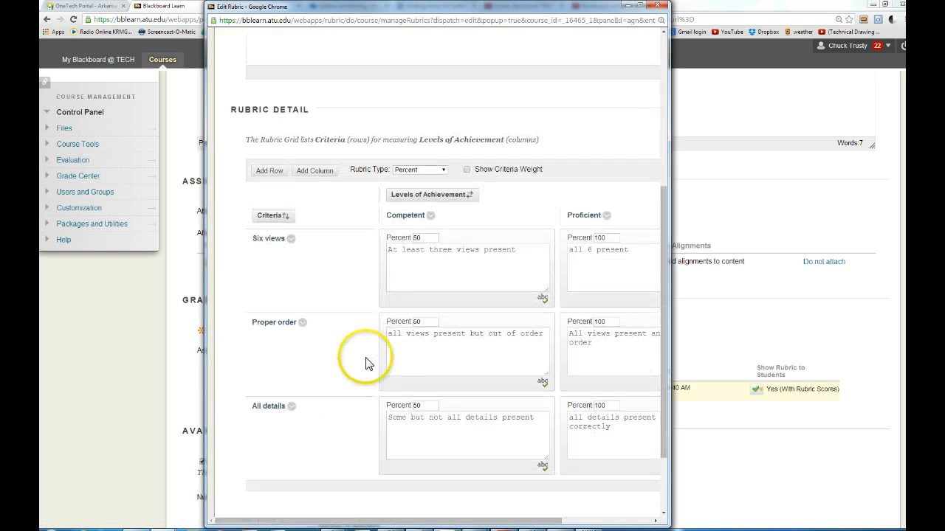
{"action": "left_click", "coordinate": [660, 6]}
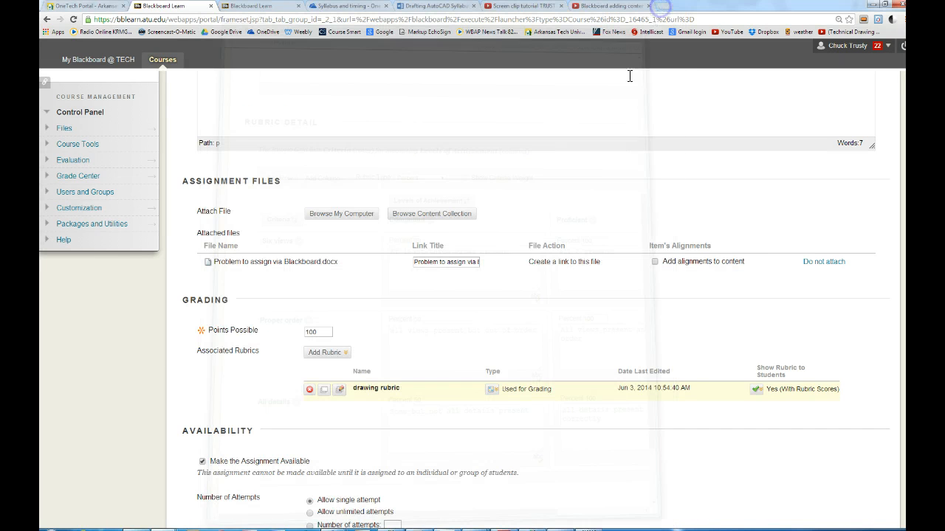
- Create a new rubric named "test rubric" with the description "to grade students work"
{"action": "left_click", "coordinate": [340, 355]}
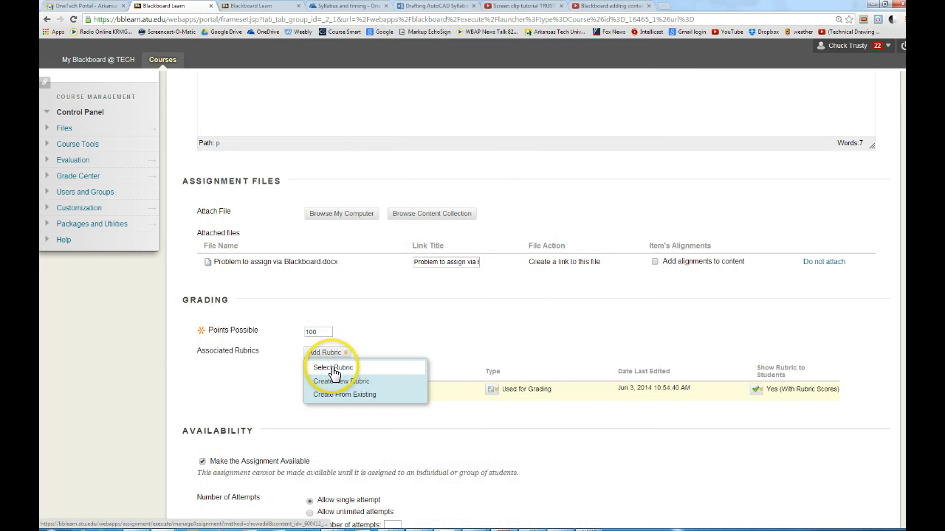
{"action": "left_click", "coordinate": [332, 383]}
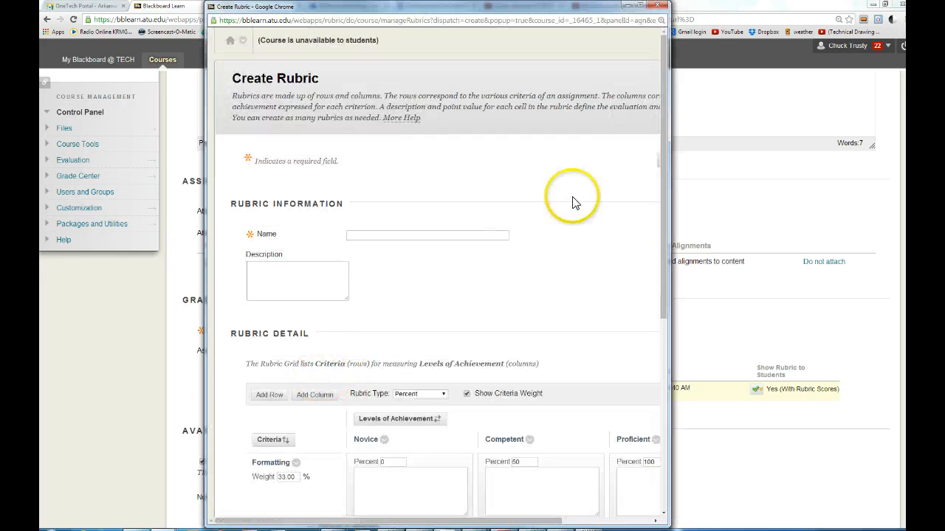
{"action": "left_click", "coordinate": [641, 6]}
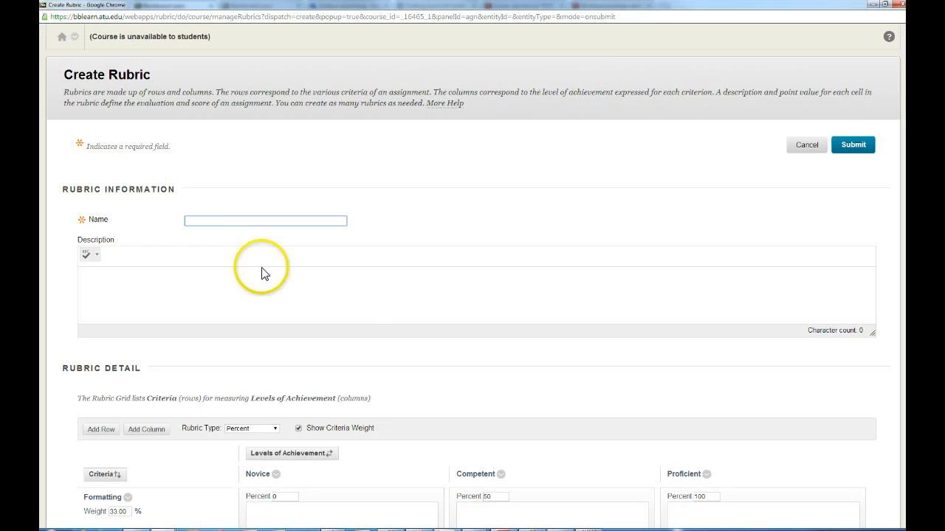
{"action": "type", "text": "test rubric"}
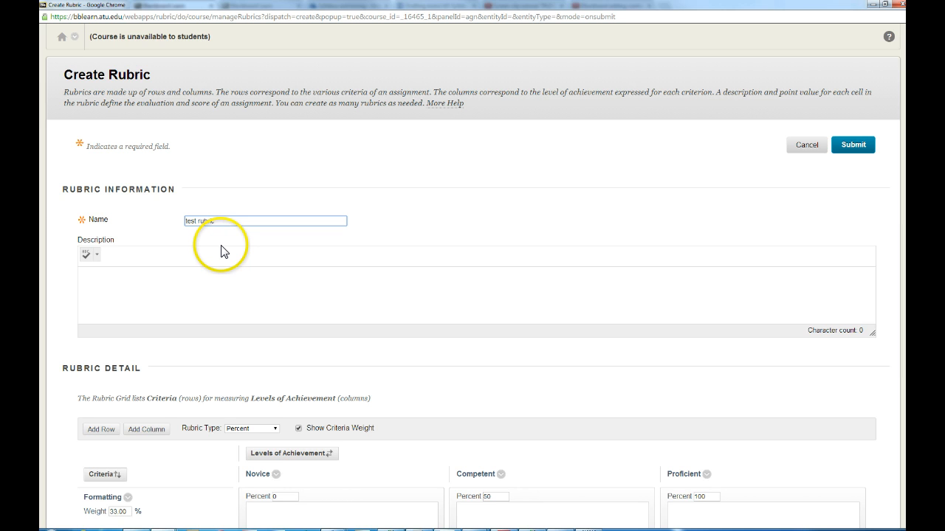
{"action": "left_click", "coordinate": [122, 279]}
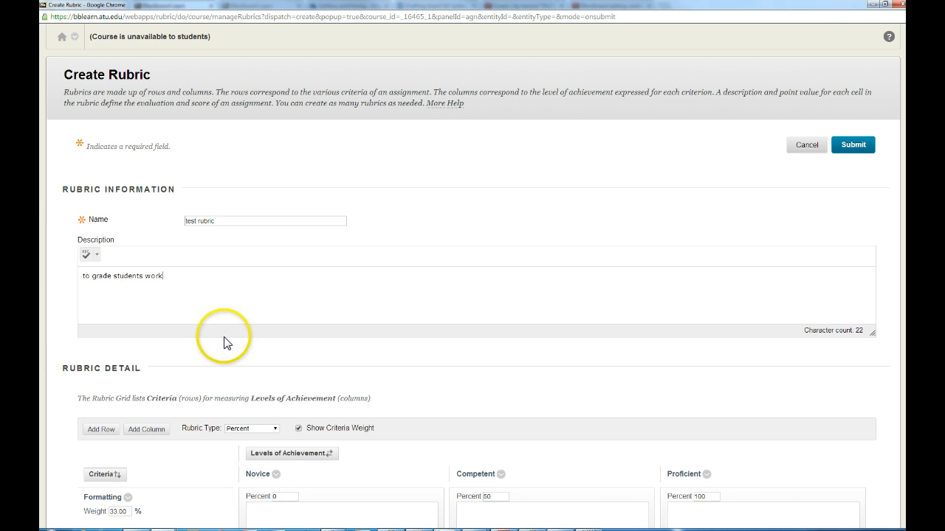
- Rename the rubric's "Formatting" criterion as "Number of views"
{"action": "scroll", "coordinate": [226, 333], "scroll_direction": "down", "scroll_amount": 5}
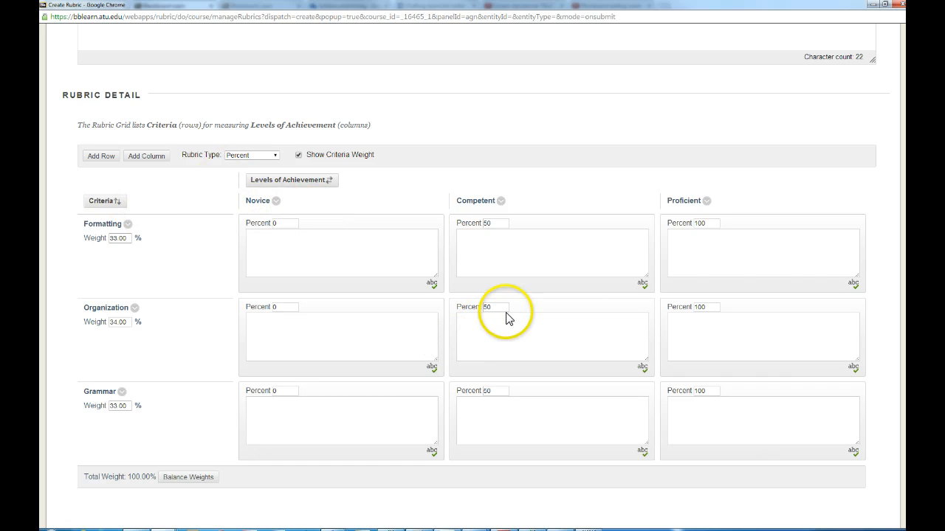
{"action": "left_click", "coordinate": [128, 225]}
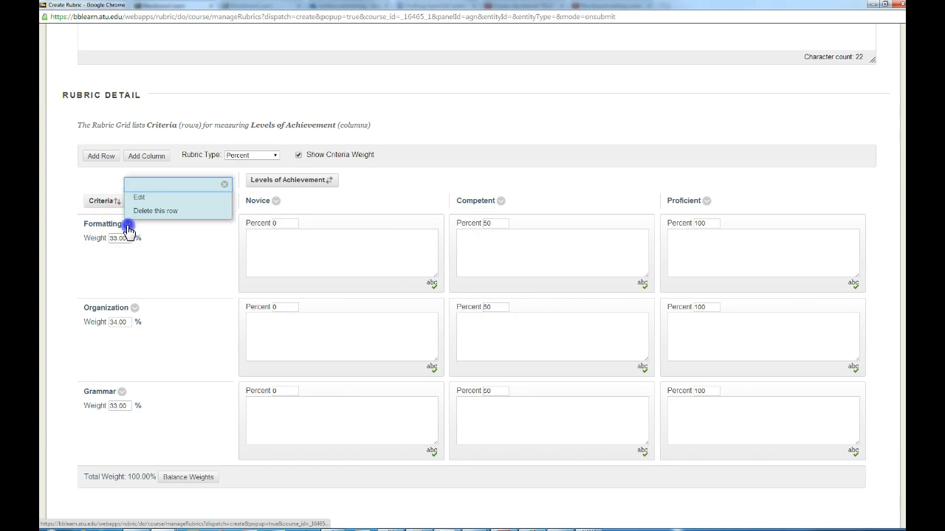
{"action": "left_click", "coordinate": [143, 197]}
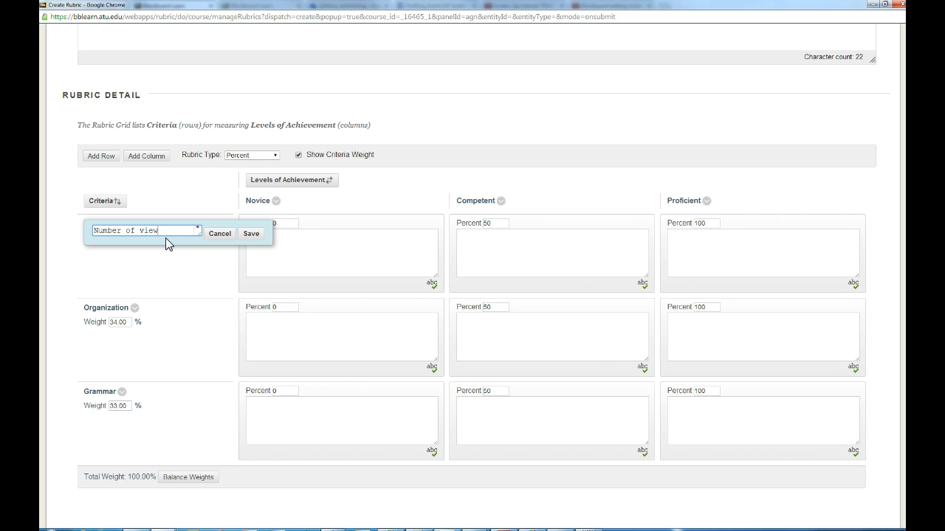
{"action": "left_click", "coordinate": [256, 235]}
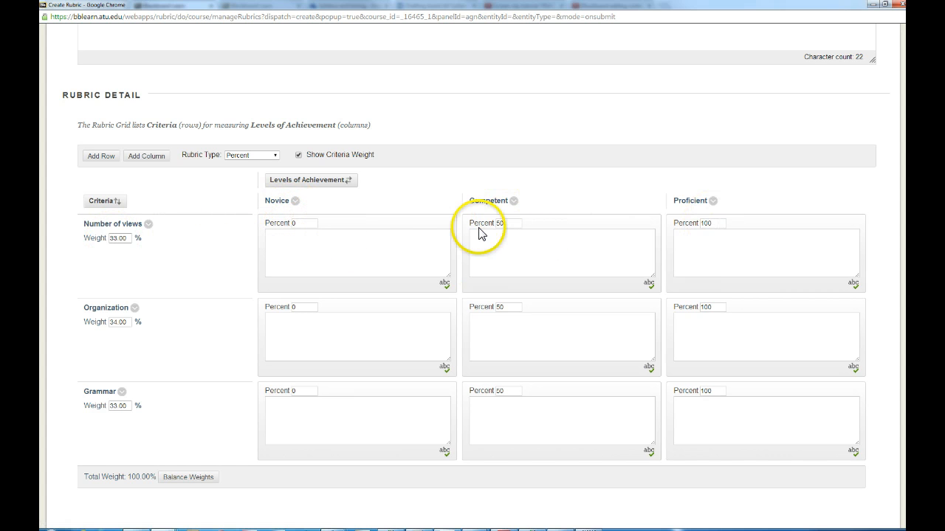
- Describe the Number of views levels: Novice "only one view present", Competent "three views given", Proficient "all six views given"
{"action": "left_click", "coordinate": [290, 237]}
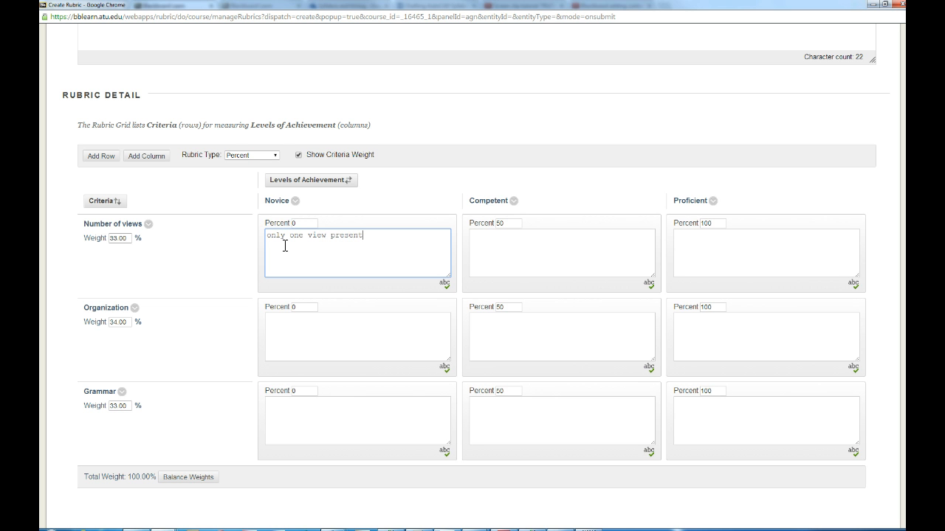
{"action": "left_click", "coordinate": [535, 234]}
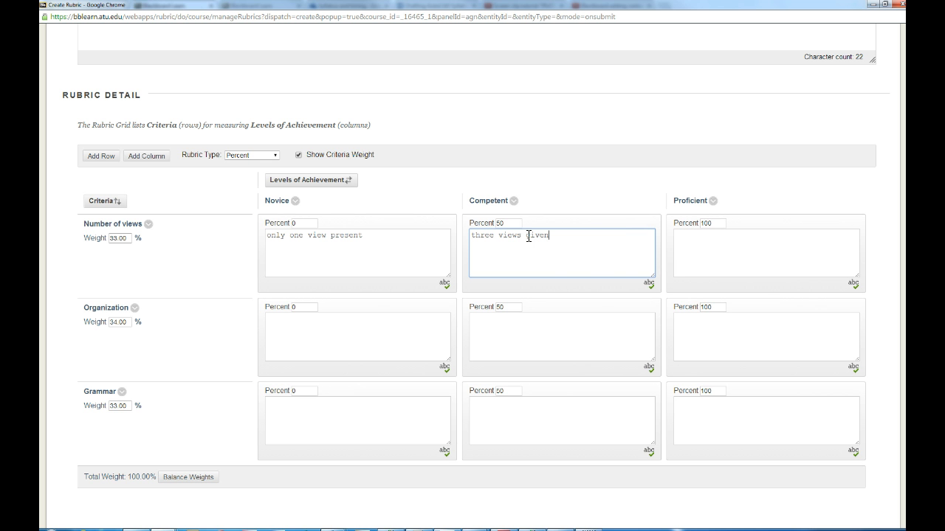
{"action": "left_click", "coordinate": [727, 239]}
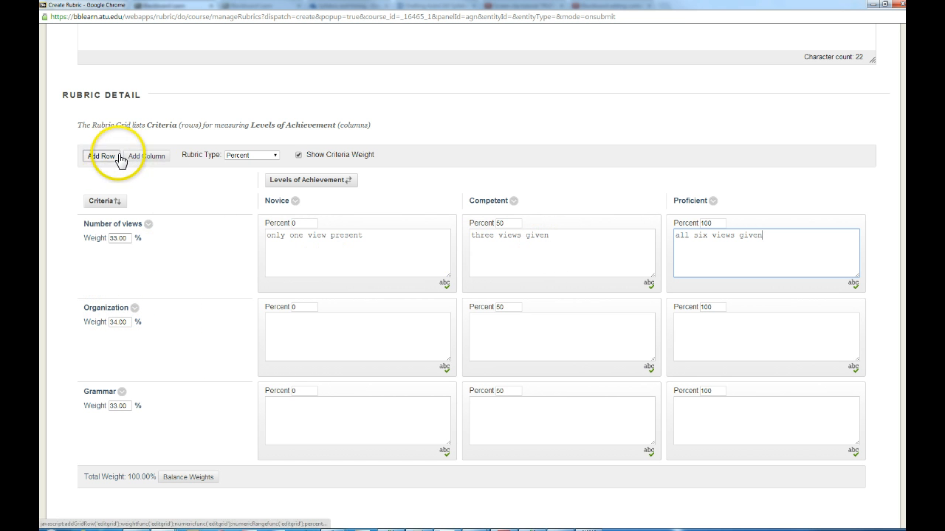
- Delete the Novice achievement level and add a criteria row, closing the new rubric without saving it
{"action": "left_click", "coordinate": [295, 201]}
{"action": "left_click", "coordinate": [321, 239]}
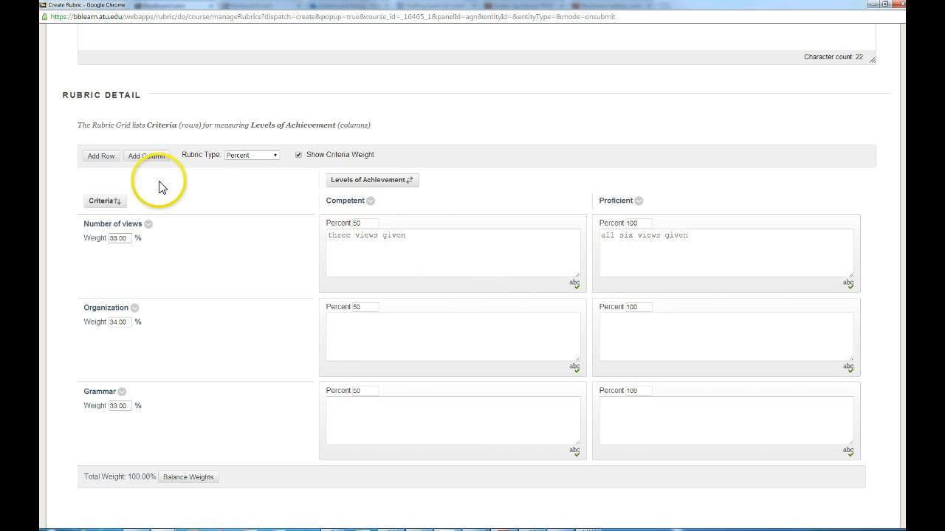
{"action": "left_click", "coordinate": [102, 157]}
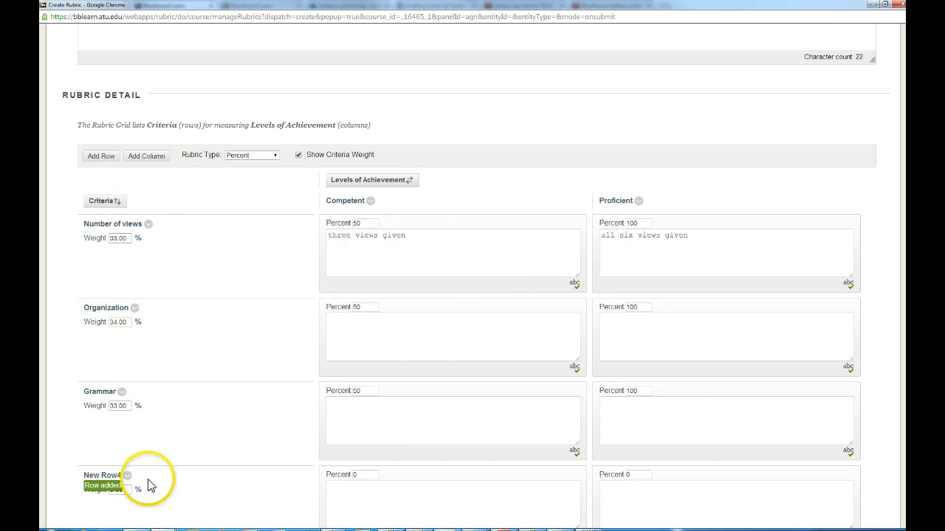
{"action": "scroll", "coordinate": [148, 443], "scroll_direction": "down", "scroll_amount": 3}
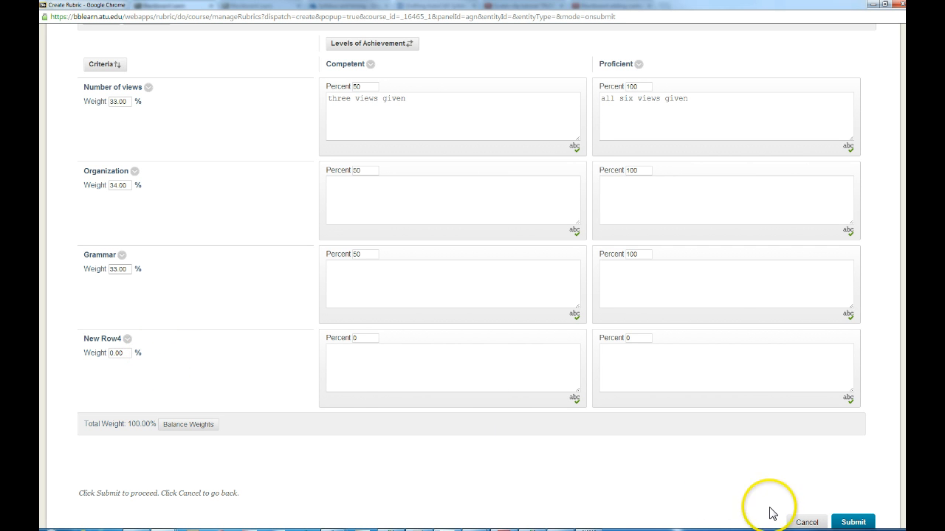
{"action": "left_click", "coordinate": [805, 522]}
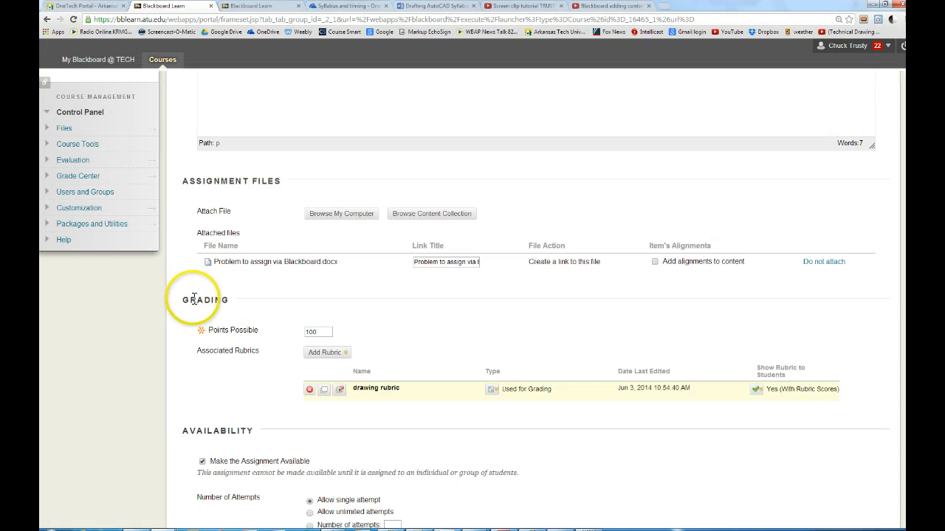
- Try showing the drawing rubric to students After Grading, restore Yes (With Rubric Scores), and check the remaining visibility options
{"action": "scroll", "coordinate": [457, 370], "scroll_direction": "down", "scroll_amount": 1}
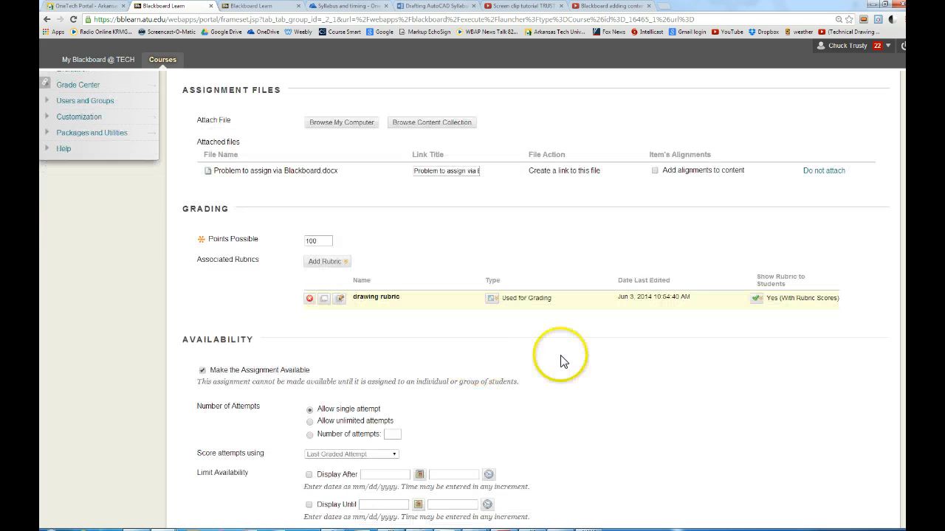
{"action": "left_click", "coordinate": [756, 298]}
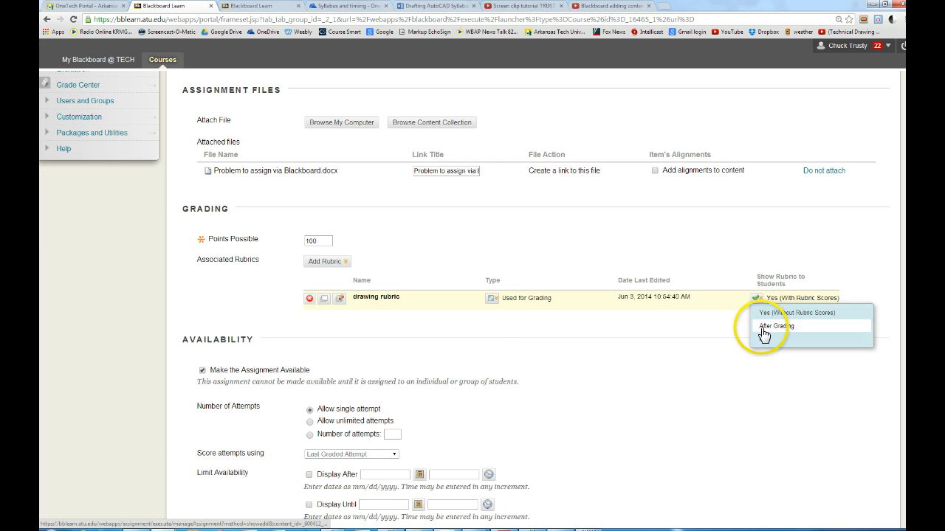
{"action": "left_click", "coordinate": [764, 326]}
{"action": "left_click", "coordinate": [790, 298]}
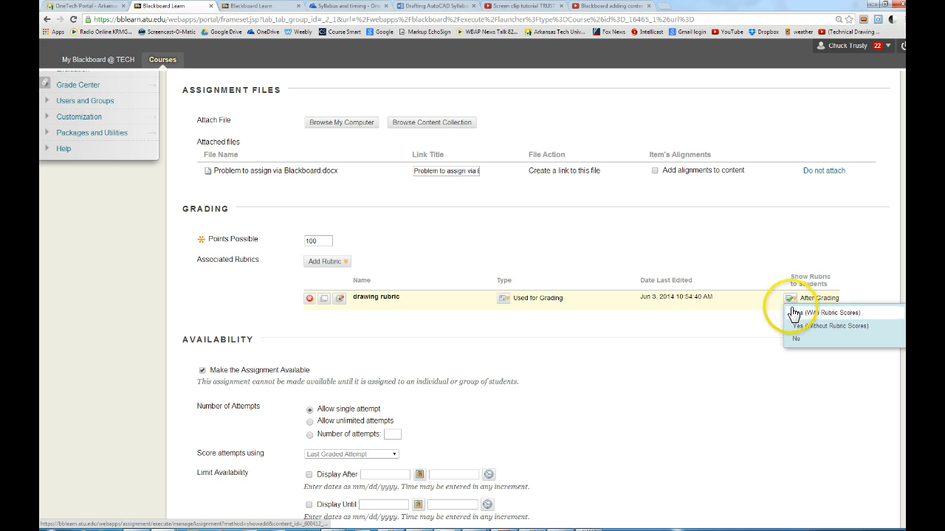
{"action": "left_click", "coordinate": [792, 313]}
{"action": "left_click", "coordinate": [762, 300]}
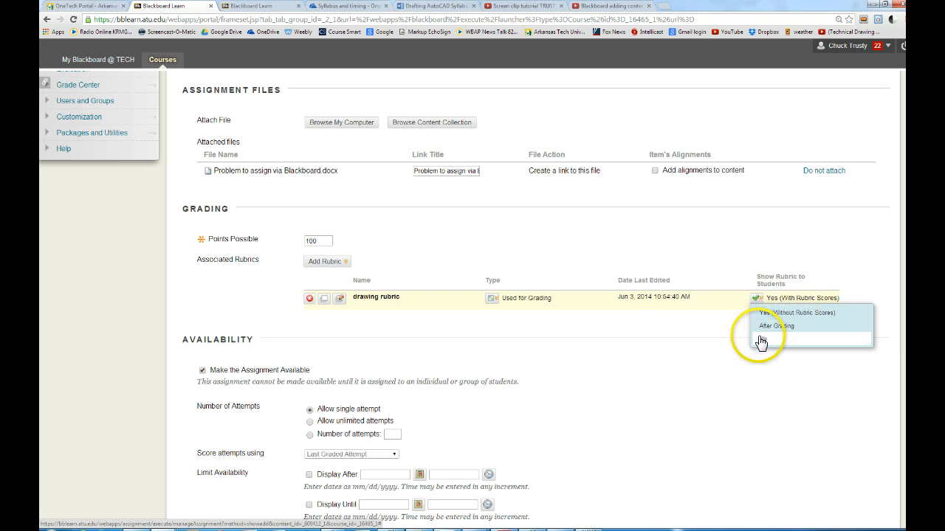
- Try limiting the assignment to 2 attempts, and switch it back to a single attempt
{"action": "scroll", "coordinate": [537, 351], "scroll_direction": "down", "scroll_amount": 2}
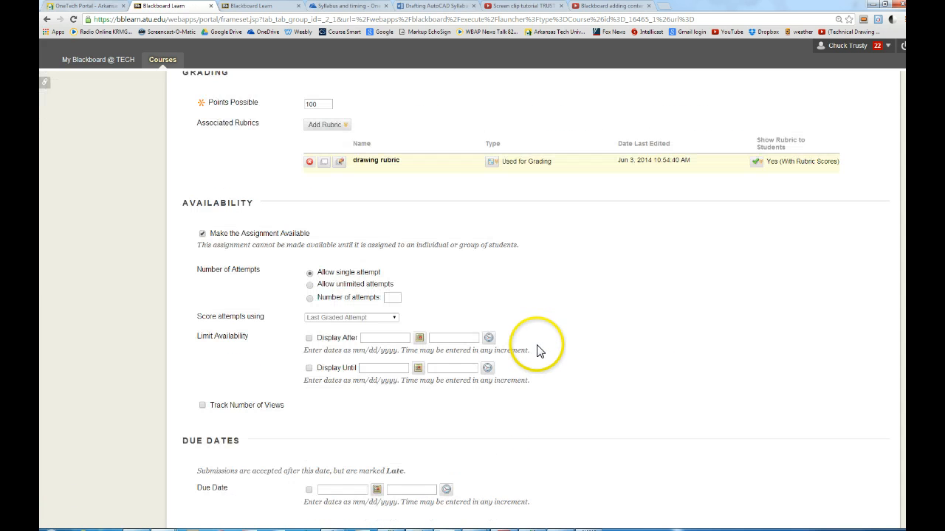
{"action": "scroll", "coordinate": [537, 351], "scroll_direction": "down", "scroll_amount": 1}
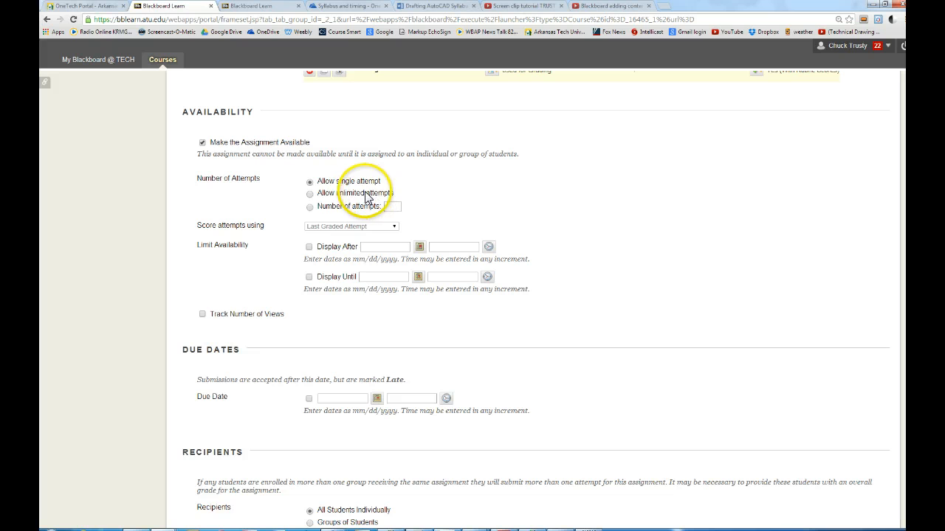
{"action": "left_click", "coordinate": [309, 207]}
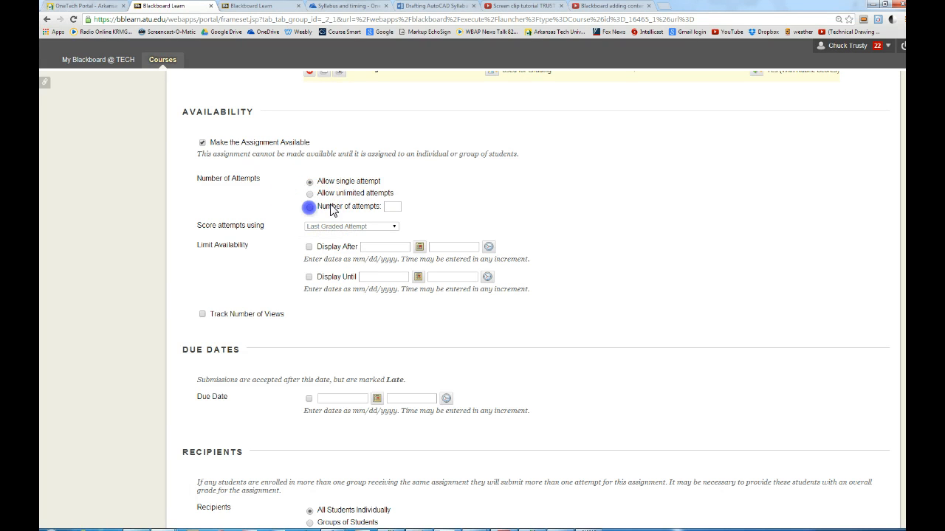
{"action": "left_click", "coordinate": [392, 207]}
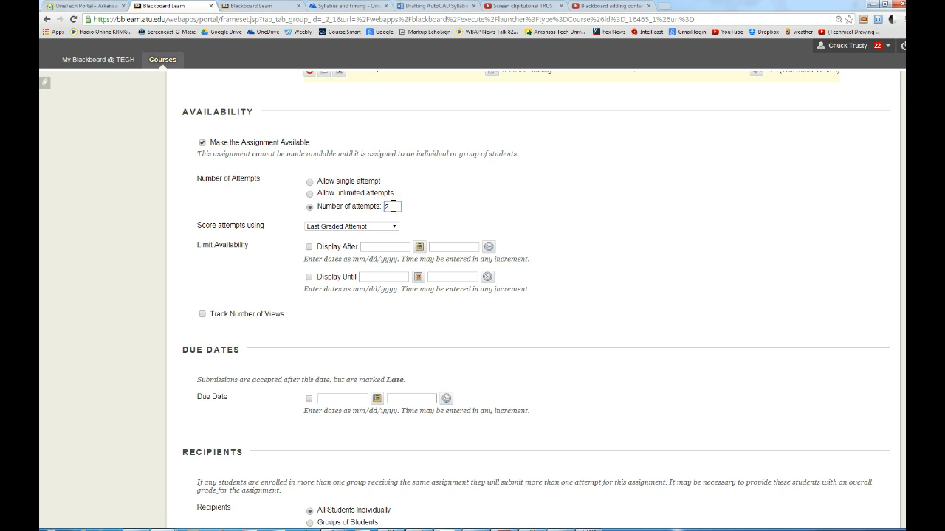
{"action": "left_click", "coordinate": [449, 210]}
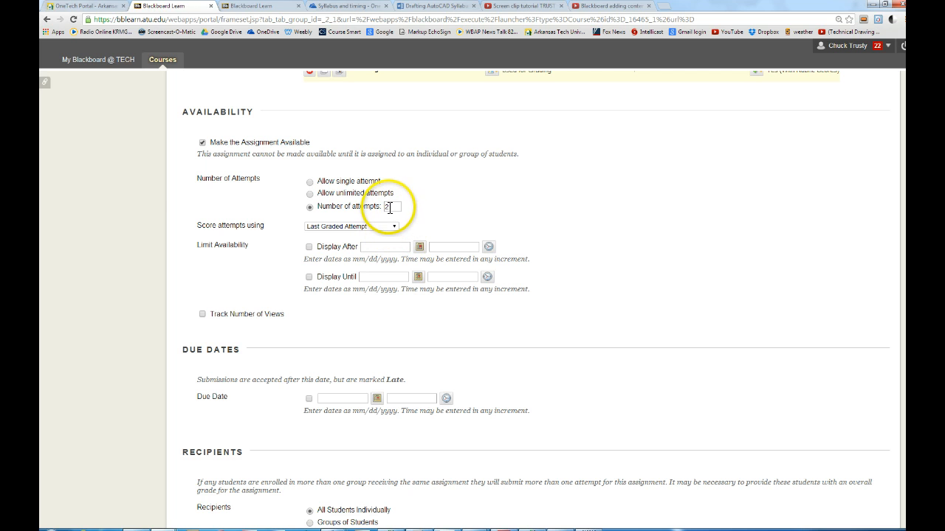
{"action": "left_click", "coordinate": [309, 182]}
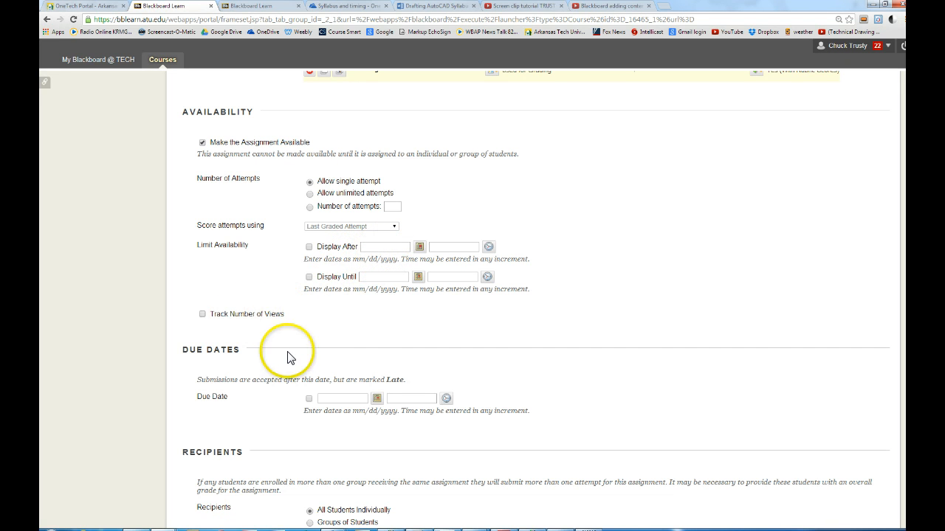
- Enable the assignment's due date and set it to 06/03/2014 at 02:00 PM
{"action": "scroll", "coordinate": [291, 360], "scroll_direction": "down", "scroll_amount": 2}
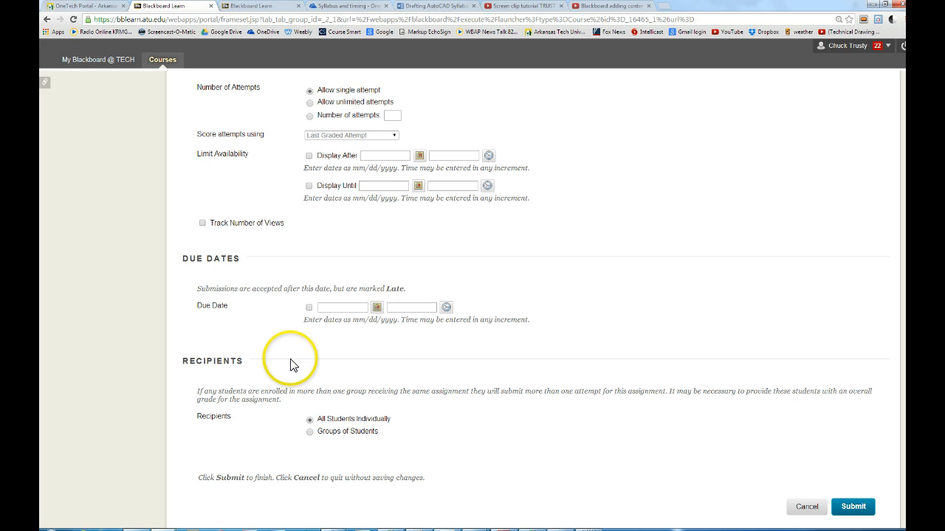
{"action": "left_click", "coordinate": [308, 307]}
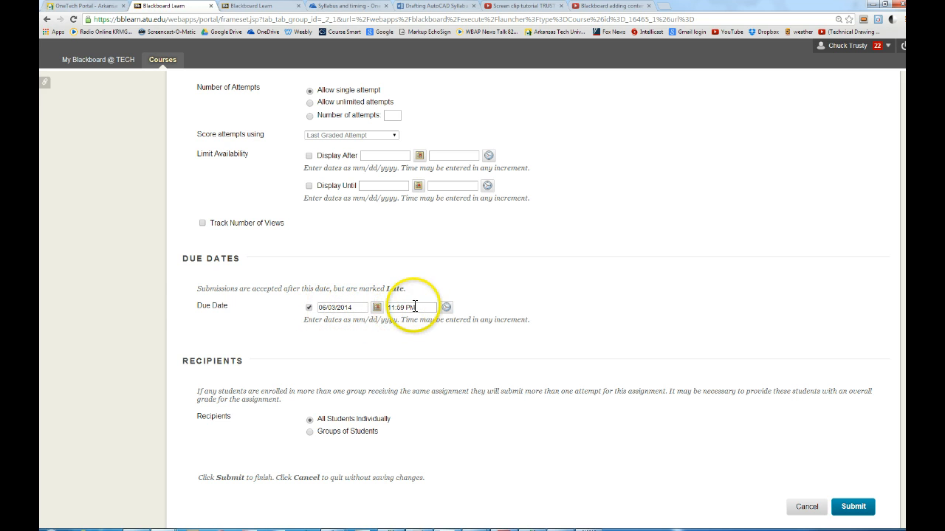
{"action": "left_click", "coordinate": [445, 308]}
{"action": "left_click", "coordinate": [452, 333]}
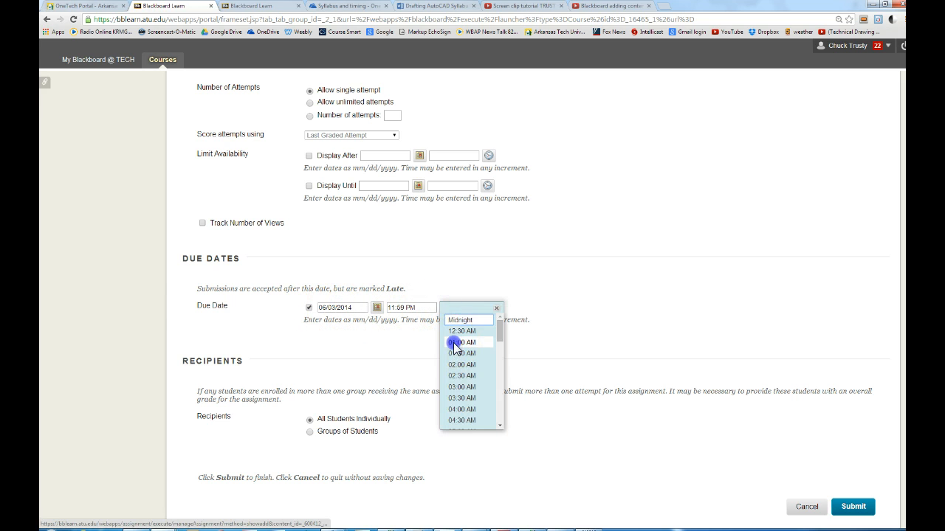
{"action": "left_click", "coordinate": [447, 308]}
{"action": "left_click_drag", "start_coordinate": [499, 333], "coordinate": [500, 375]}
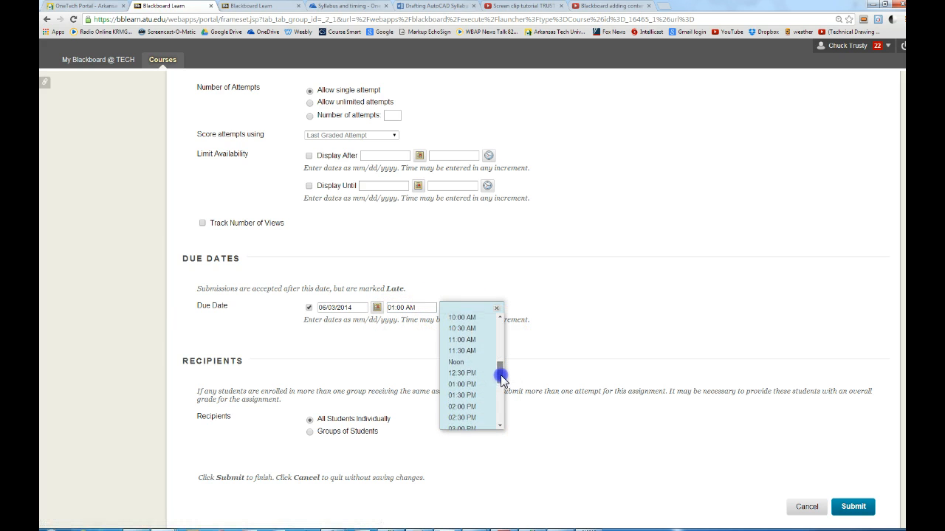
{"action": "left_click", "coordinate": [454, 405]}
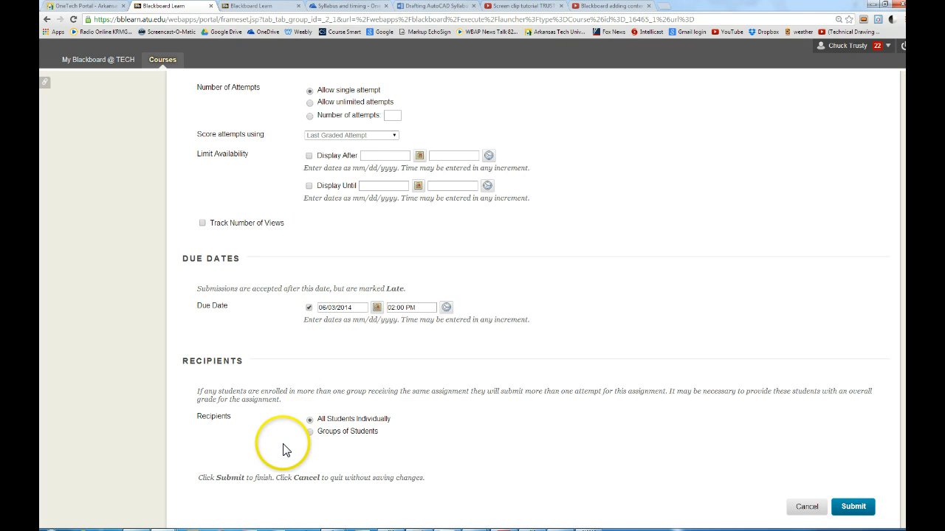
- Review the assignment's instructions, attached file, grading and availability settings, and submit the assignment
{"action": "scroll", "coordinate": [283, 450], "scroll_direction": "down", "scroll_amount": 1}
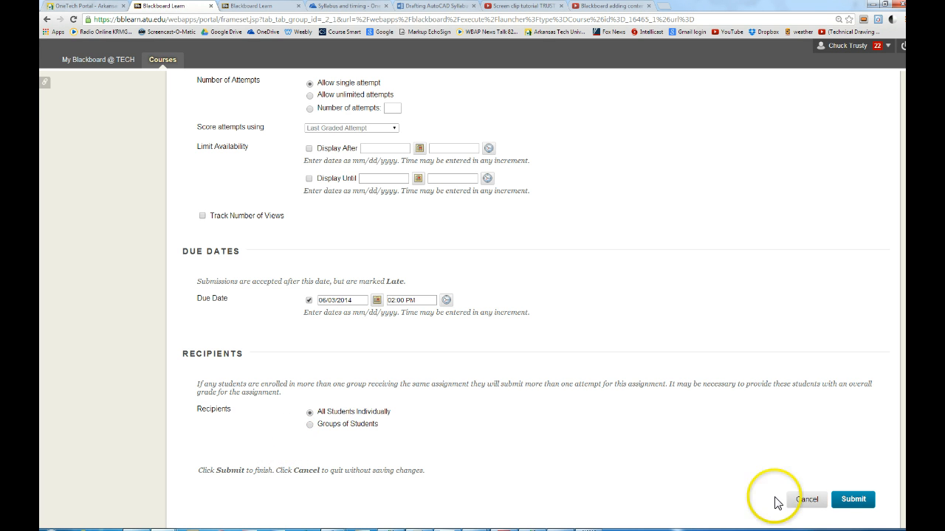
{"action": "scroll", "coordinate": [443, 371], "scroll_direction": "up", "scroll_amount": 4}
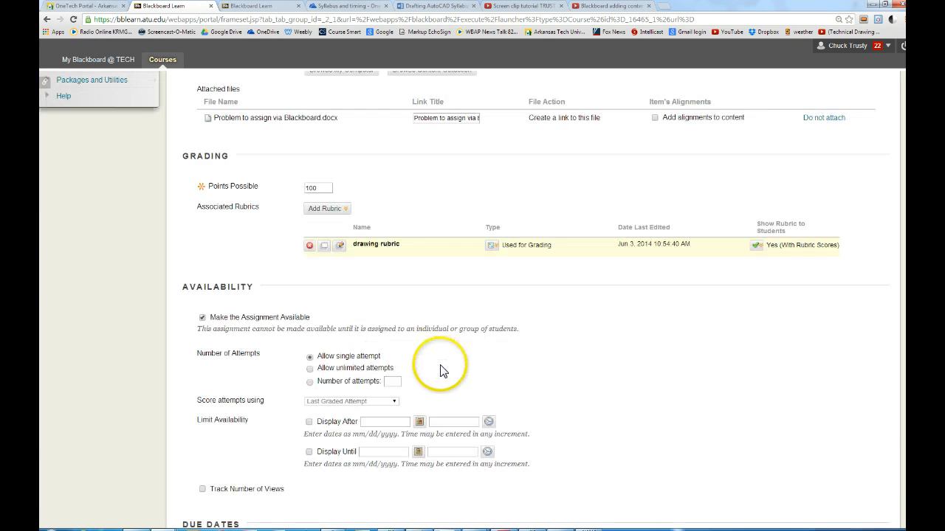
{"action": "scroll", "coordinate": [440, 371], "scroll_direction": "up", "scroll_amount": 3}
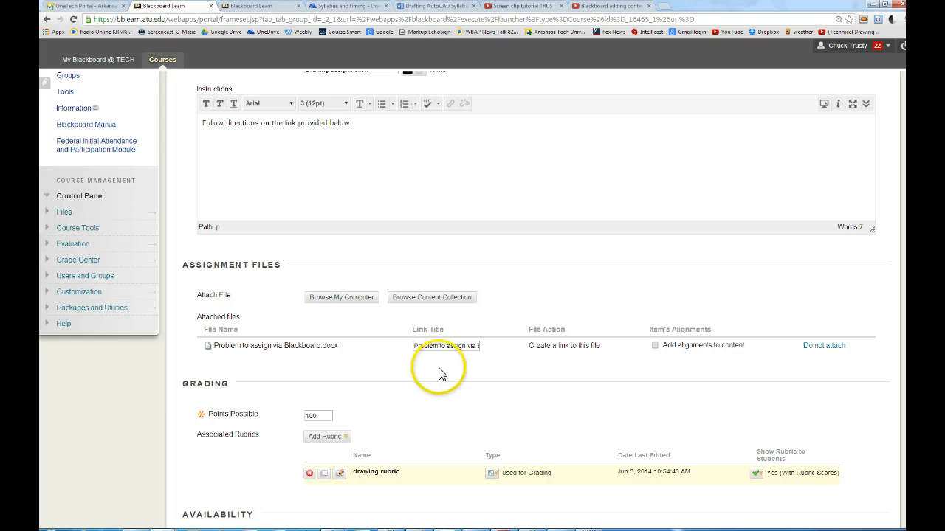
{"action": "scroll", "coordinate": [468, 381], "scroll_direction": "up", "scroll_amount": 2}
{"action": "scroll", "coordinate": [471, 381], "scroll_direction": "down", "scroll_amount": 2}
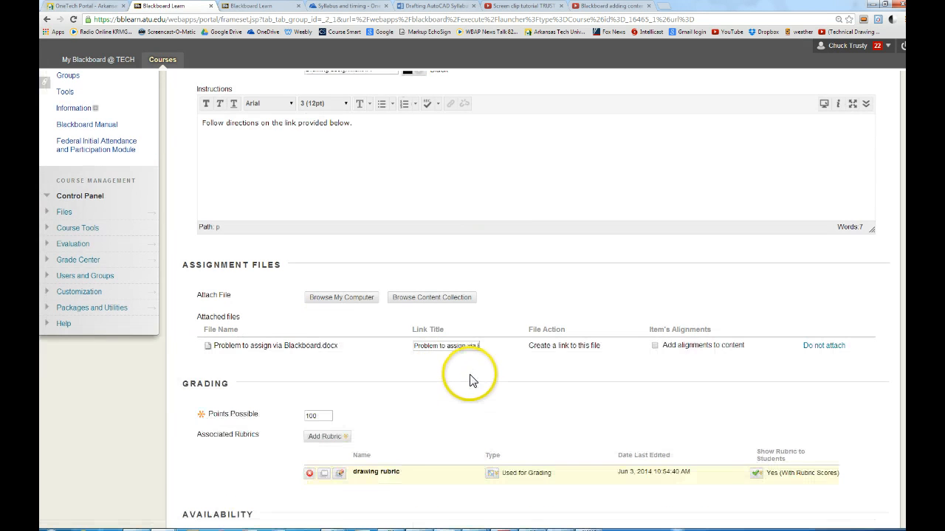
{"action": "scroll", "coordinate": [473, 380], "scroll_direction": "down", "scroll_amount": 6}
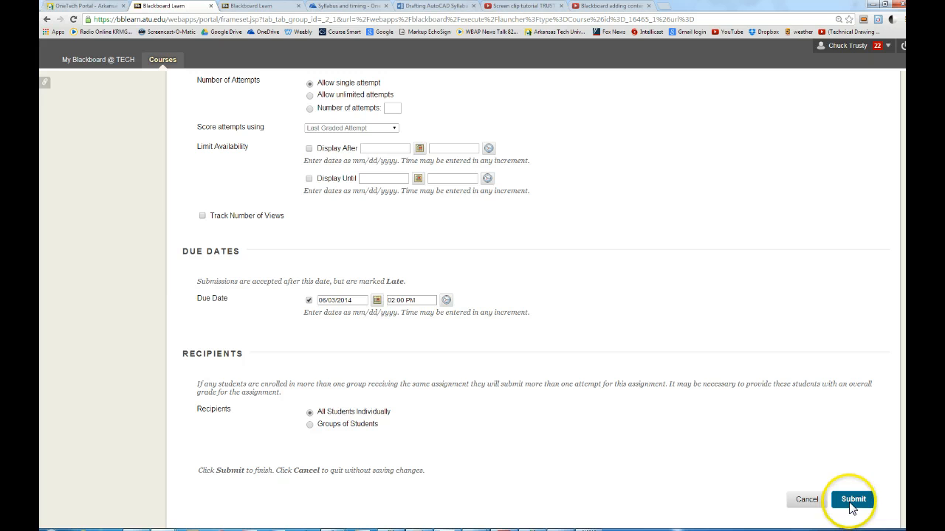
{"action": "left_click", "coordinate": [852, 505]}
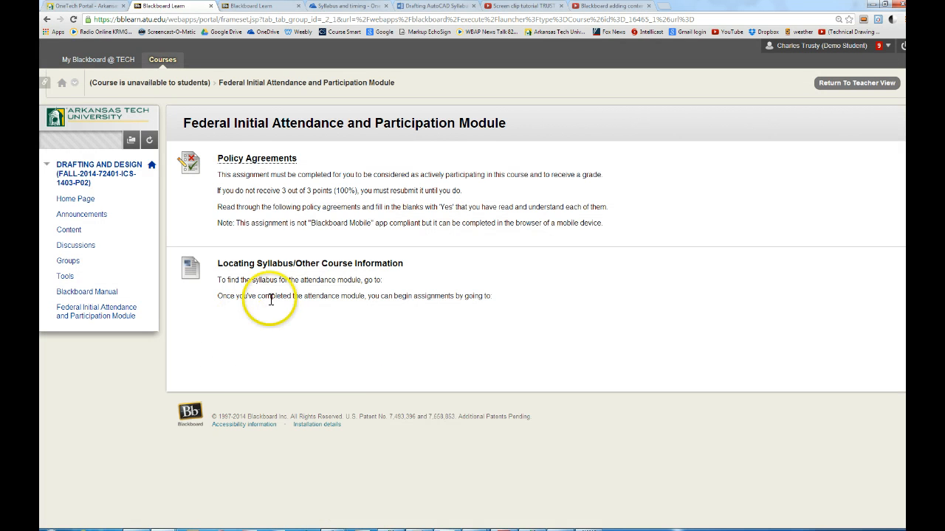
- From the course content in student view, open Drawing assignment #1's attachment "Problem to assign via Blackboard.docx" in Word and enable editing
{"action": "left_click", "coordinate": [70, 233]}
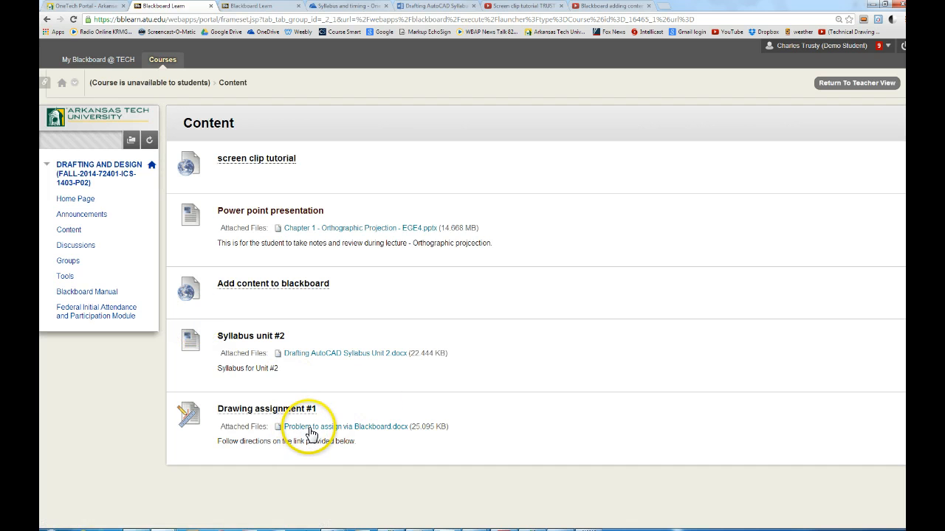
{"action": "left_click", "coordinate": [342, 434]}
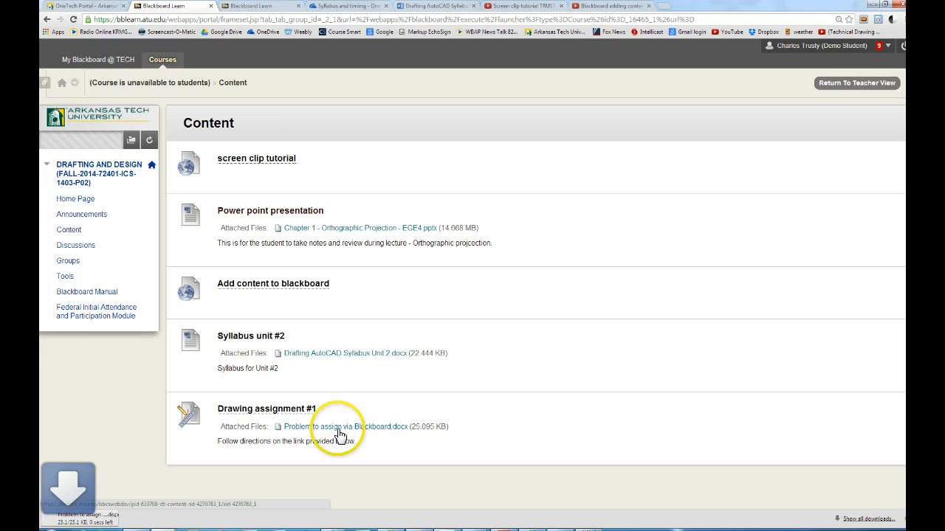
{"action": "left_click", "coordinate": [221, 489]}
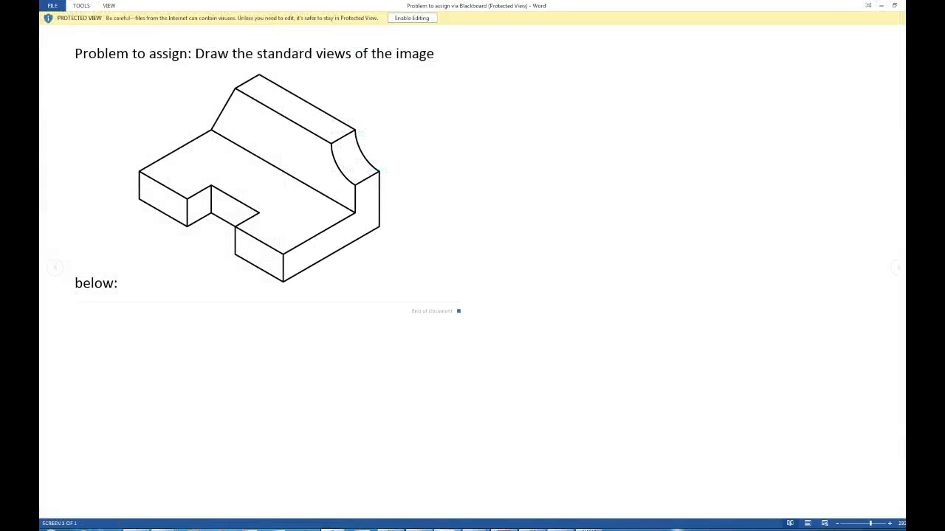
{"action": "left_click", "coordinate": [414, 18]}
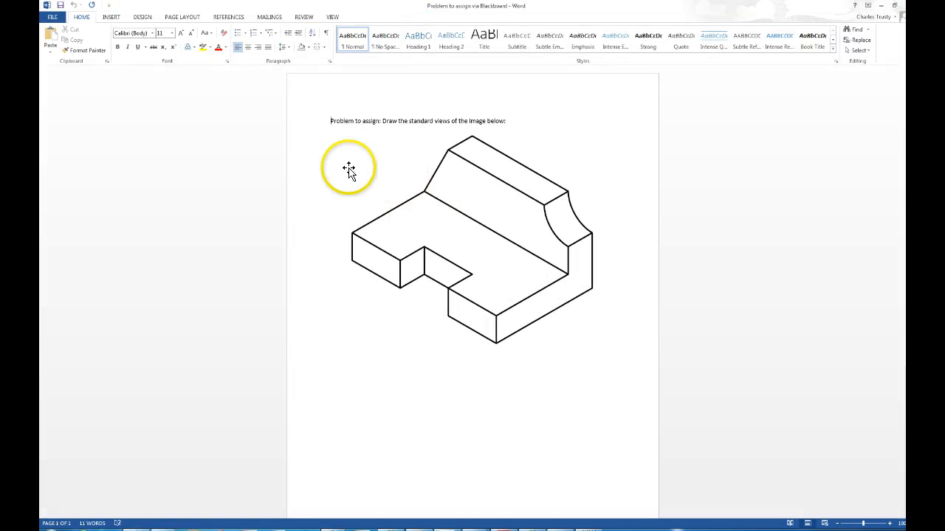